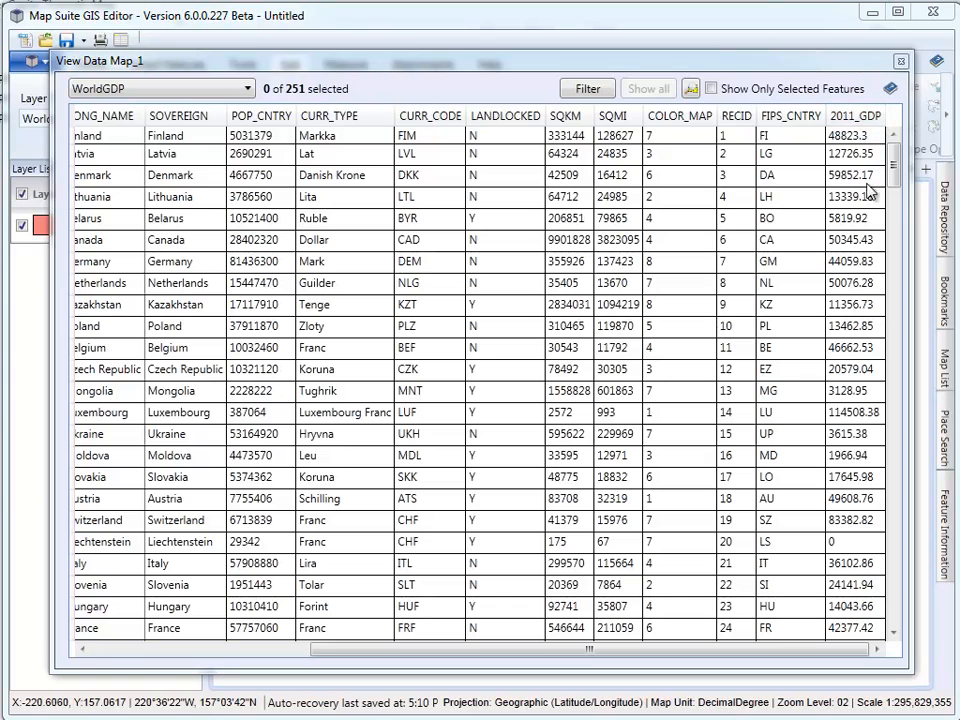
Close the WorldGDP data table and view the sample 2011 GDP per capita map in the browser, returning to the GIS editor
{"action": "left_click", "coordinate": [900, 62]}
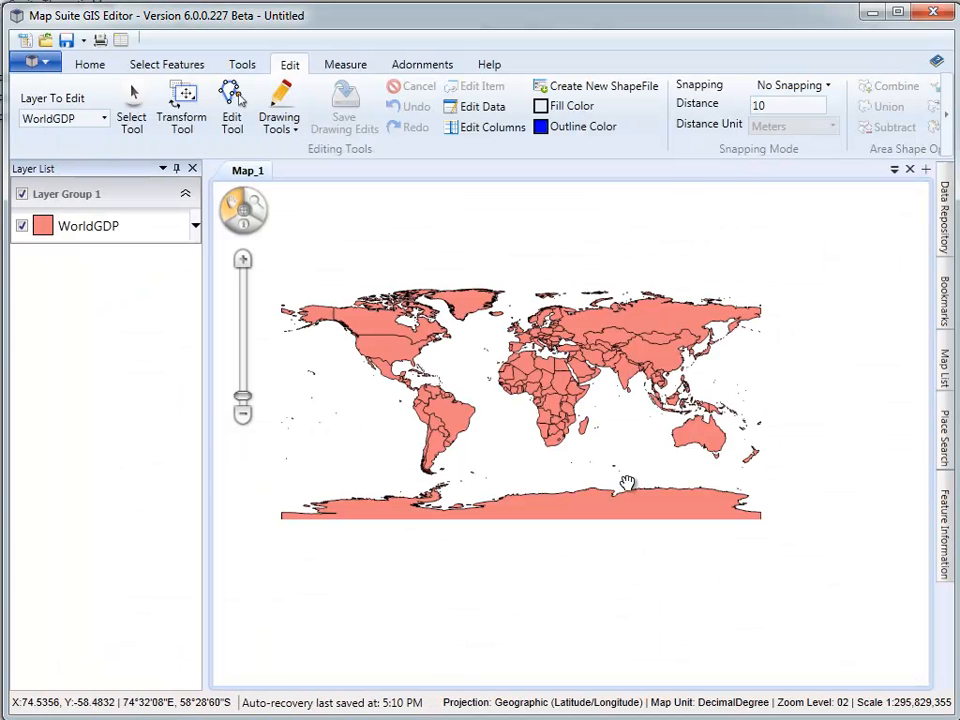
{"action": "key", "text": "alt+Tab"}
{"action": "left_click_drag", "start_coordinate": [593, 2], "coordinate": [548, 150]}
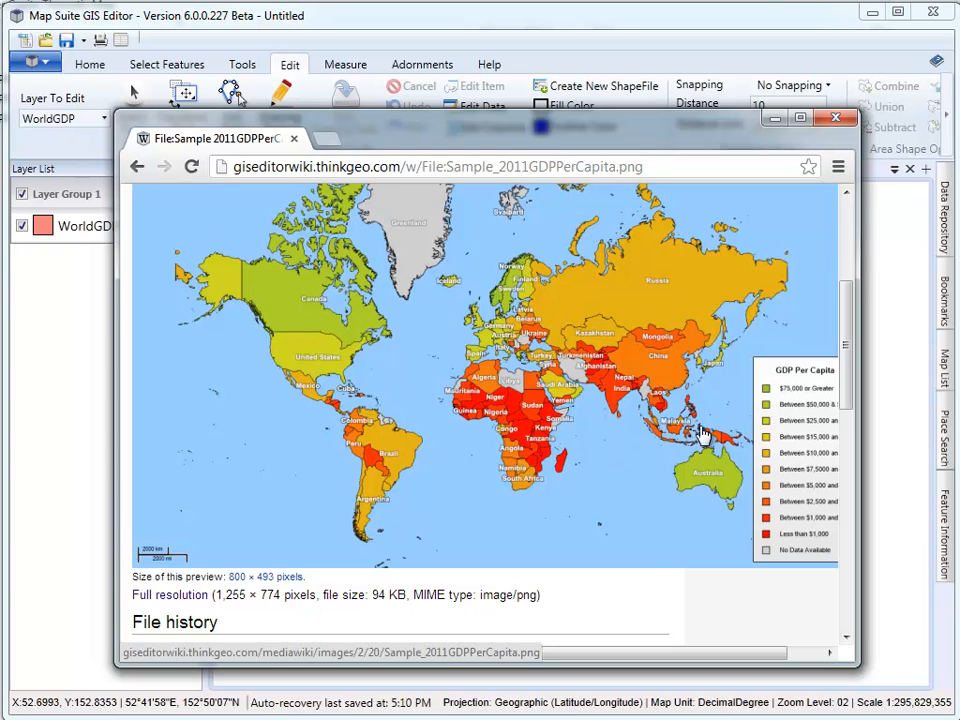
{"action": "left_click_drag", "start_coordinate": [636, 146], "coordinate": [98, 62]}
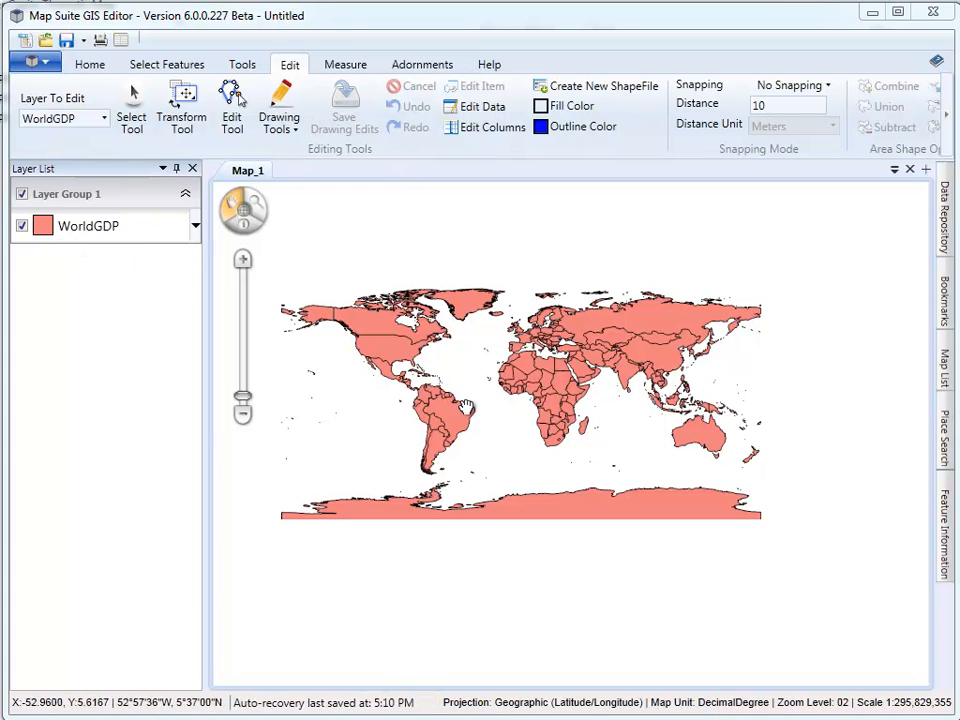
{"action": "left_click_drag", "start_coordinate": [553, 420], "coordinate": [575, 410]}
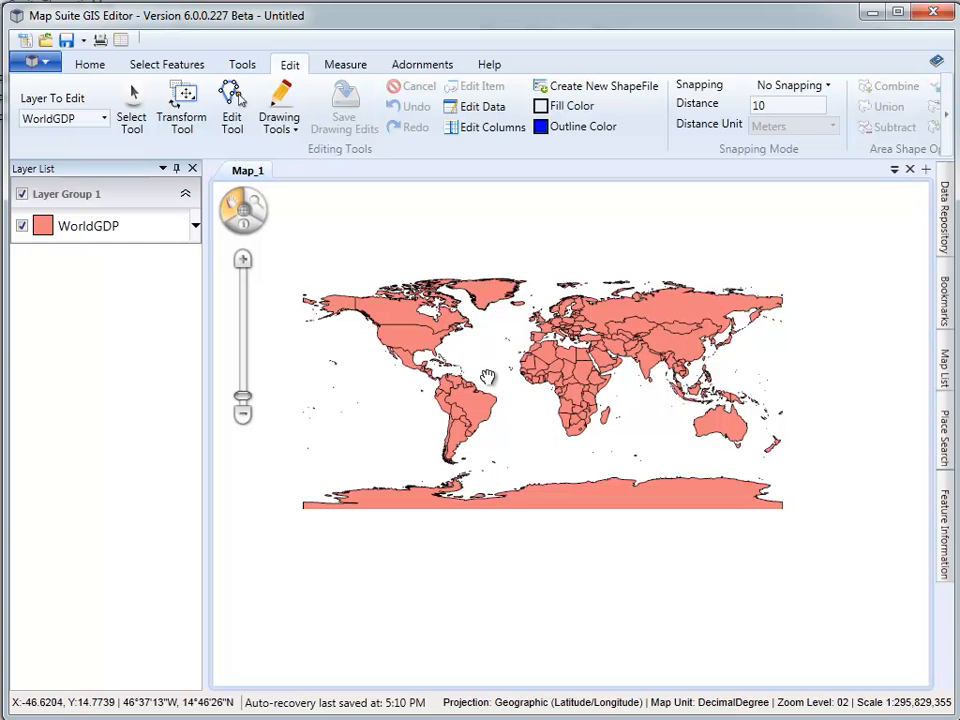
Remove the existing Area Style from the WorldGDP layer in the Style Builder
{"action": "left_click", "coordinate": [43, 228]}
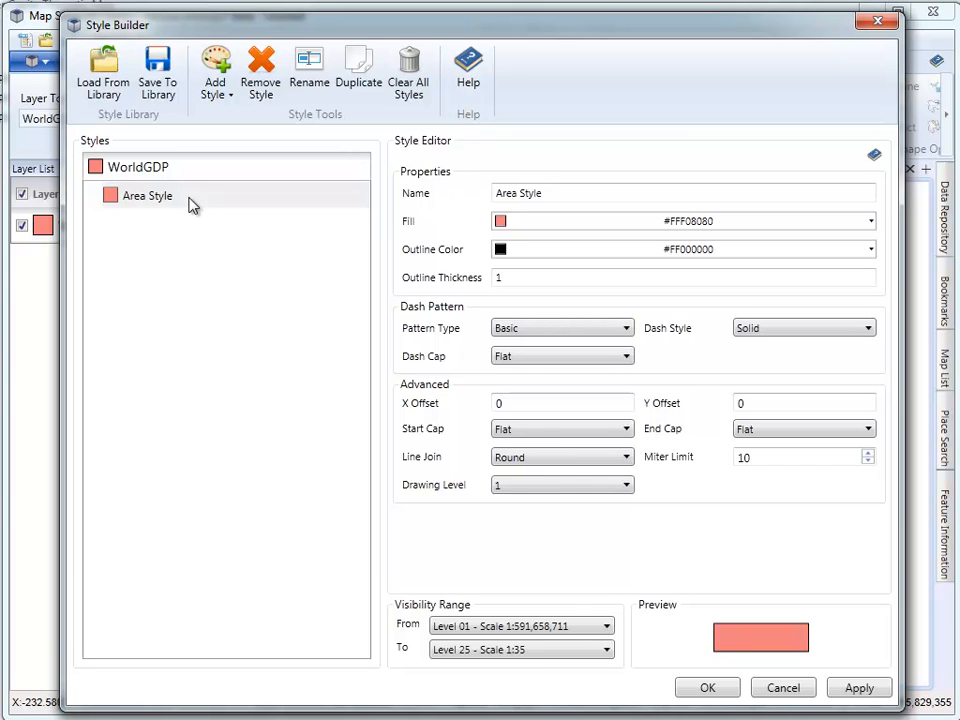
{"action": "right_click", "coordinate": [157, 204]}
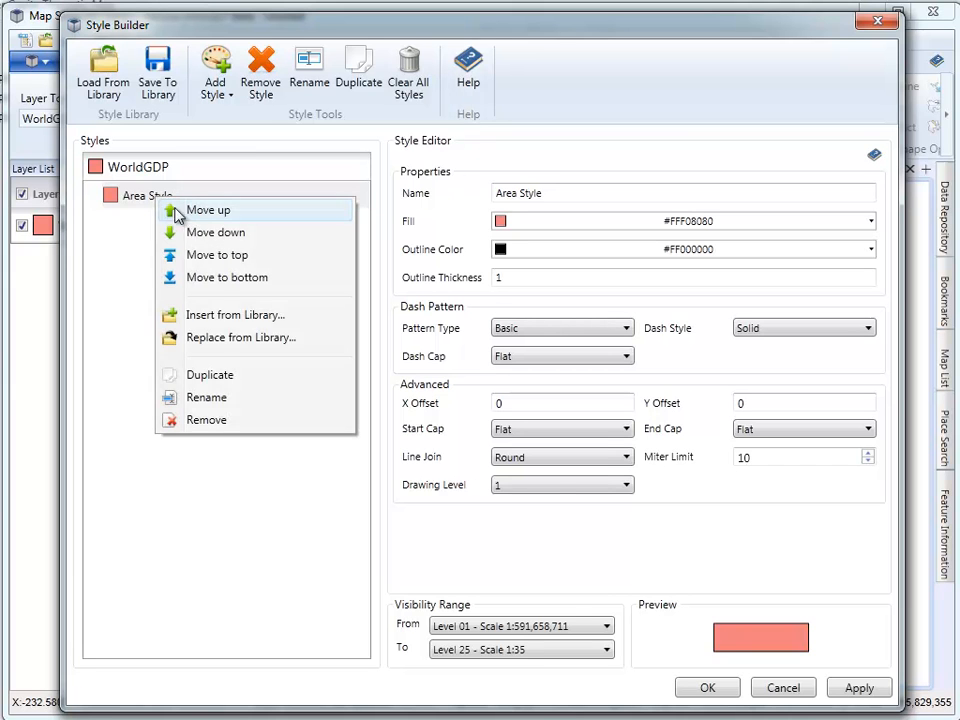
{"action": "left_click", "coordinate": [206, 424]}
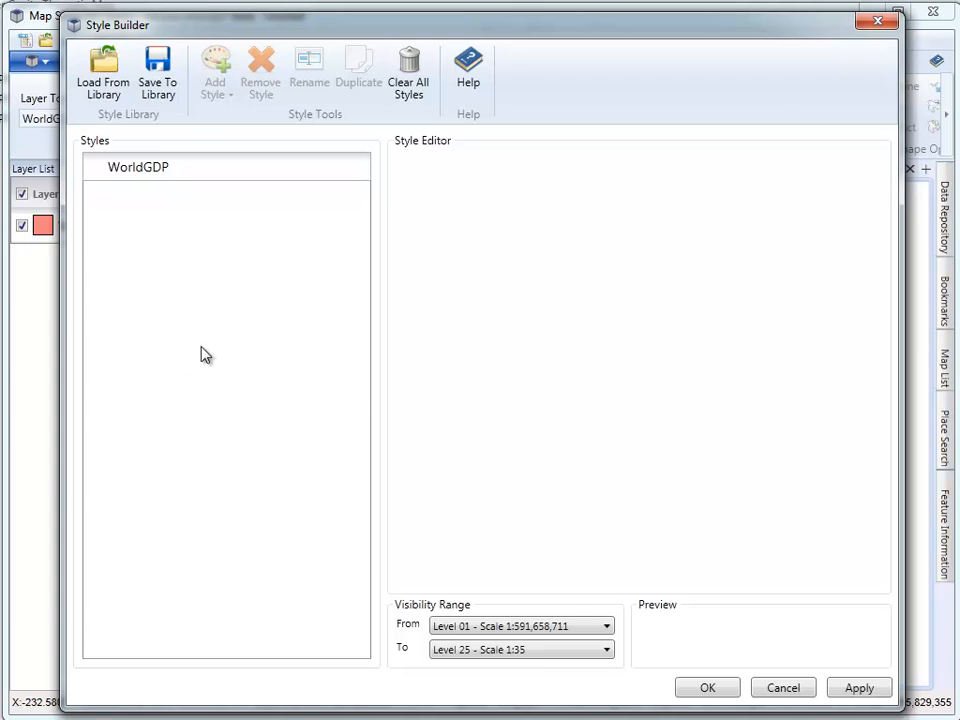
Add a class break style named "GDP Per Capita" to the WorldGDP layer, based on the 2011_GDP column
{"action": "left_click", "coordinate": [150, 167]}
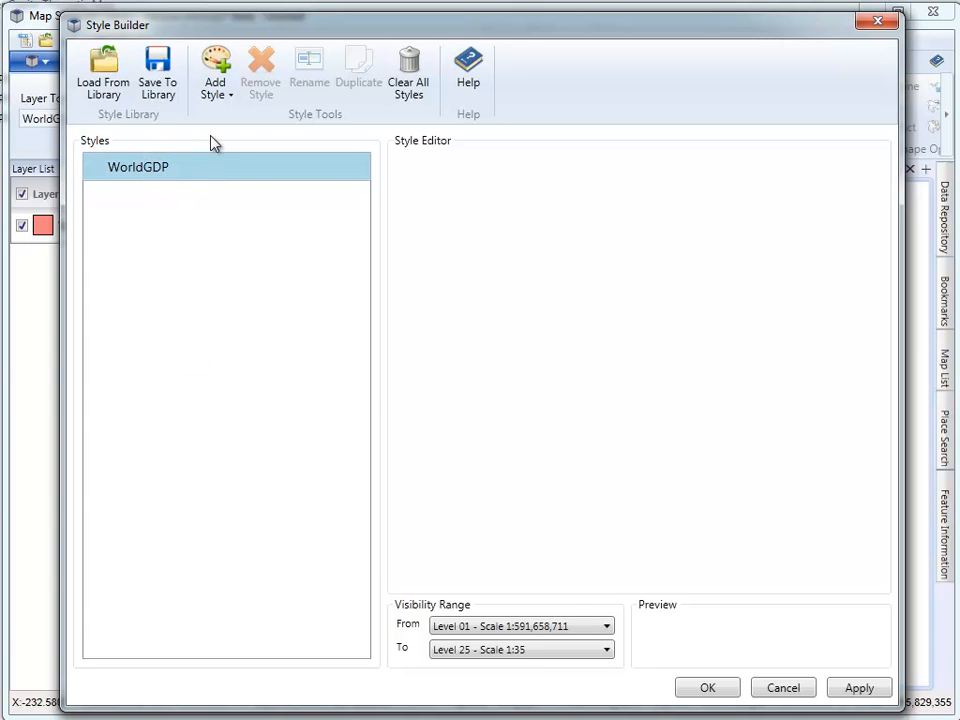
{"action": "left_click", "coordinate": [224, 96]}
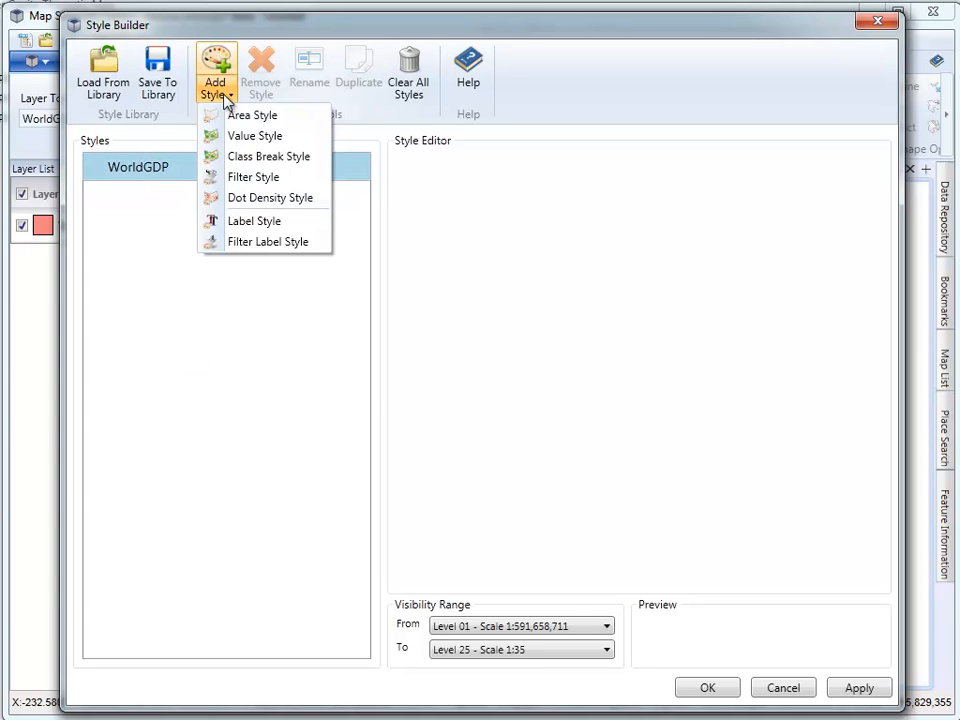
{"action": "left_click", "coordinate": [271, 159]}
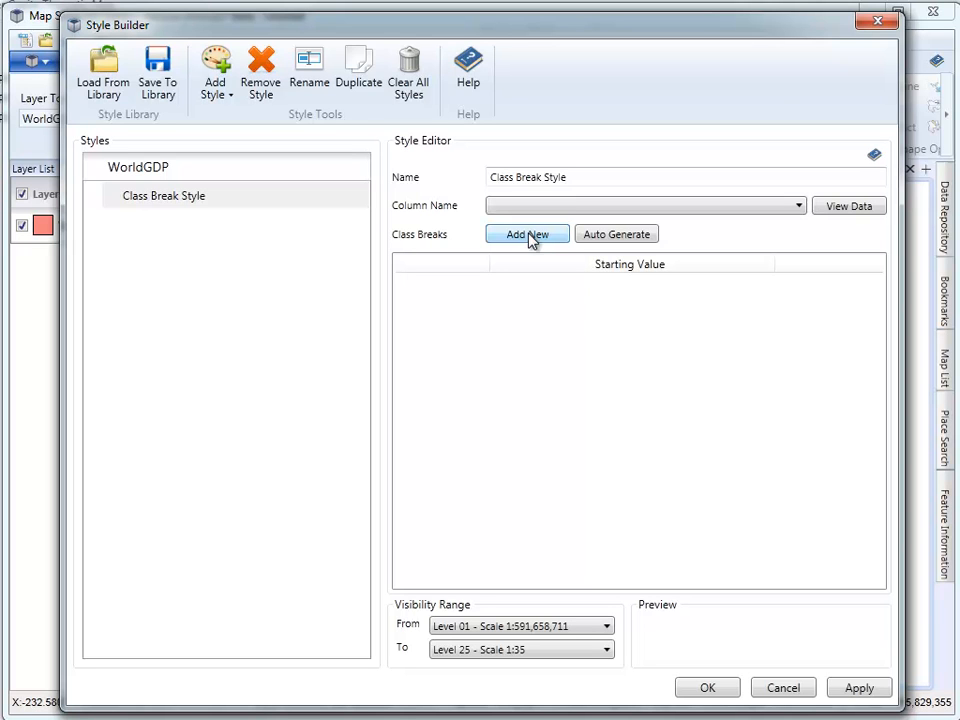
{"action": "left_click_drag", "start_coordinate": [594, 182], "coordinate": [396, 192]}
{"action": "type", "text": "GDP Per Capita"}
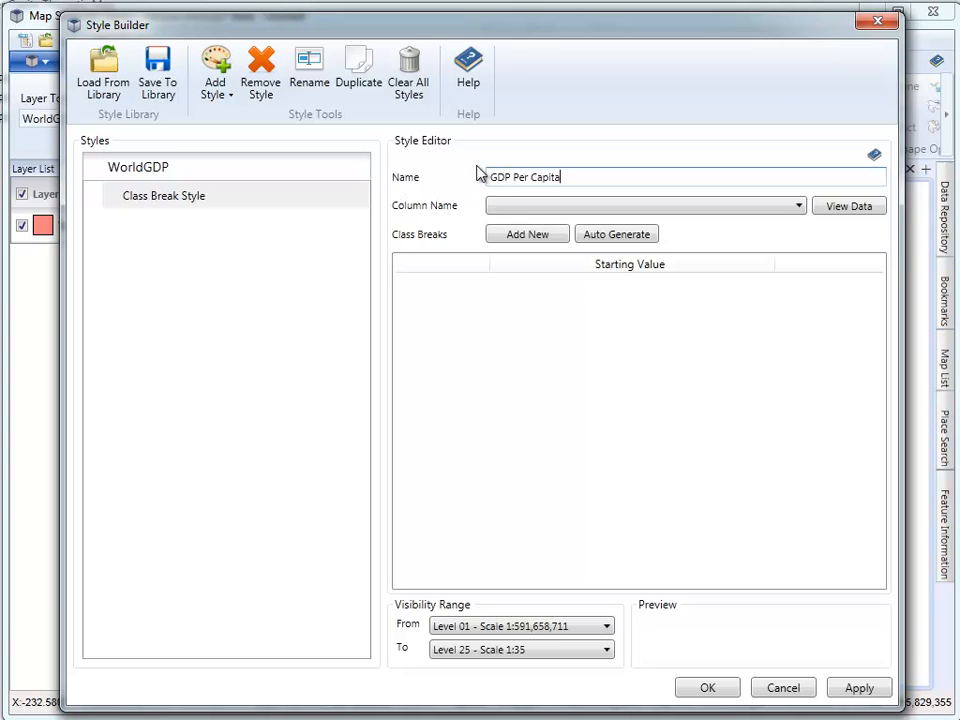
{"action": "left_click", "coordinate": [655, 207]}
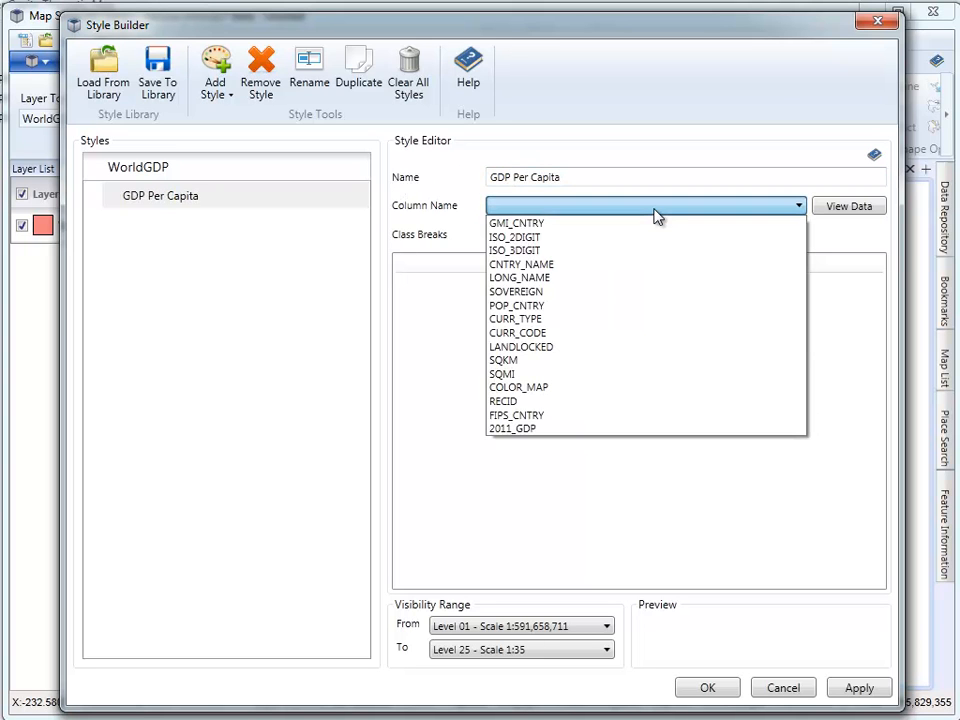
{"action": "left_click", "coordinate": [521, 432]}
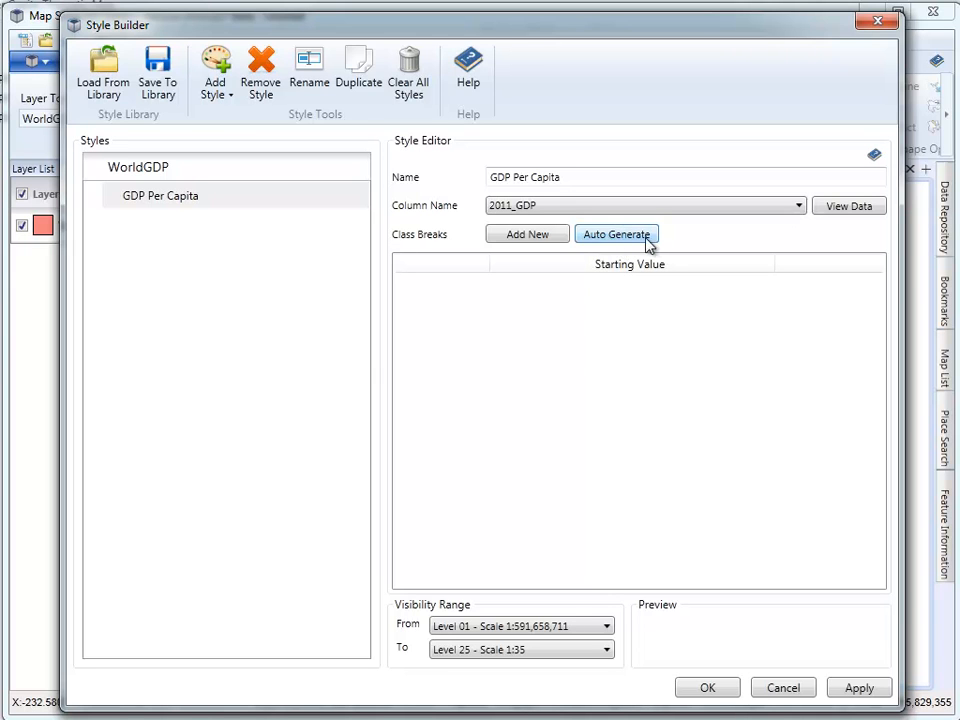
Auto-generate 10 class breaks with lowest value 1, highest value 75,000 and inverted color order
{"action": "left_click", "coordinate": [609, 241]}
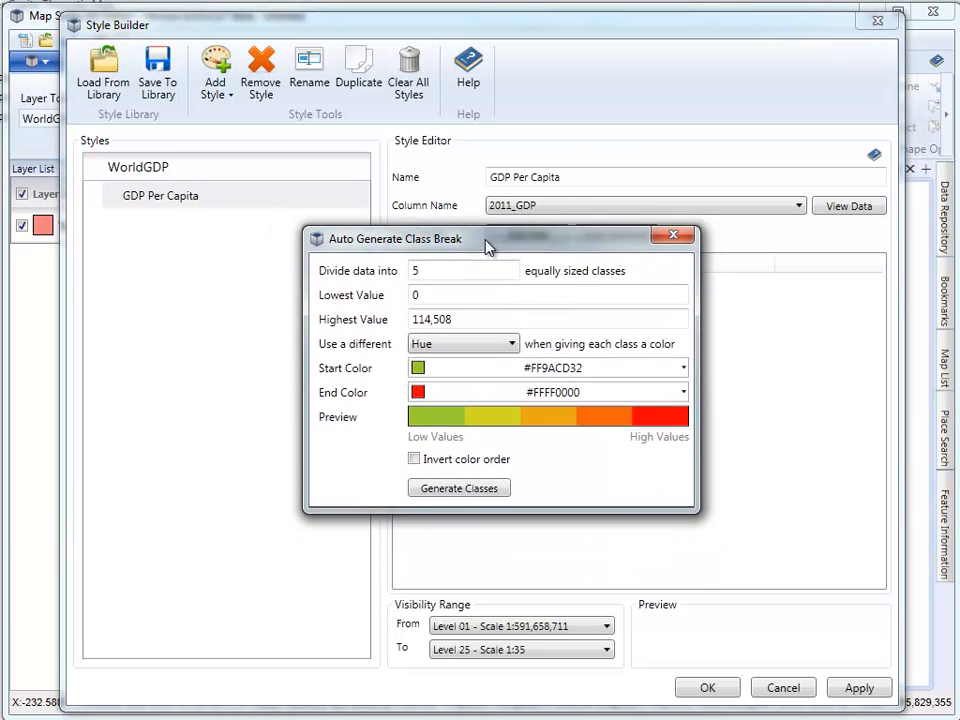
{"action": "double_click", "coordinate": [447, 269]}
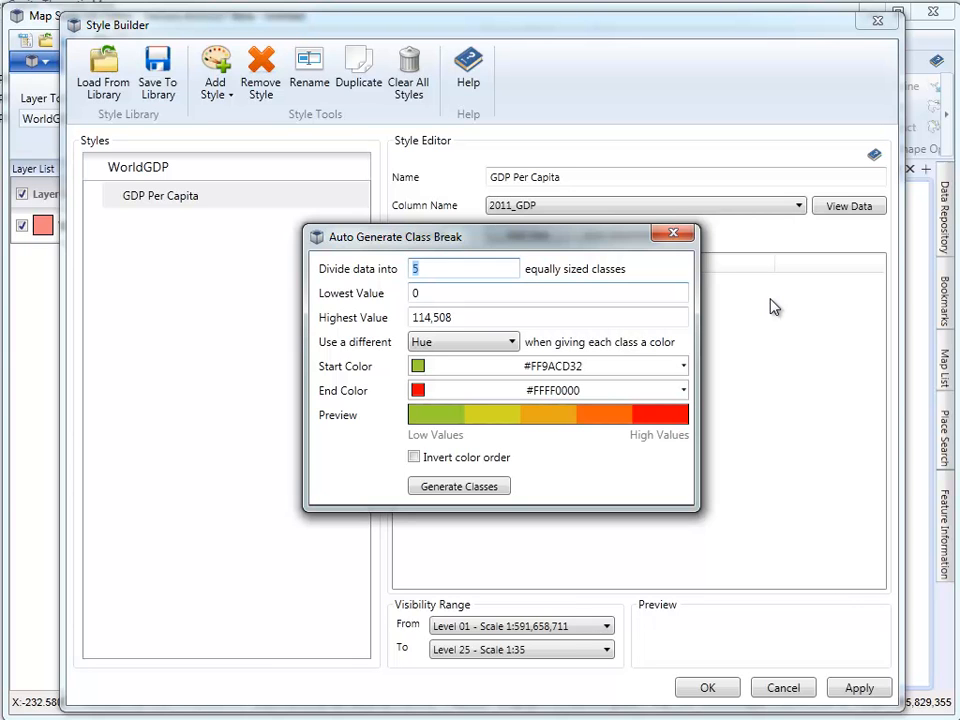
{"action": "type", "text": "10"}
{"action": "key", "text": "Tab"}
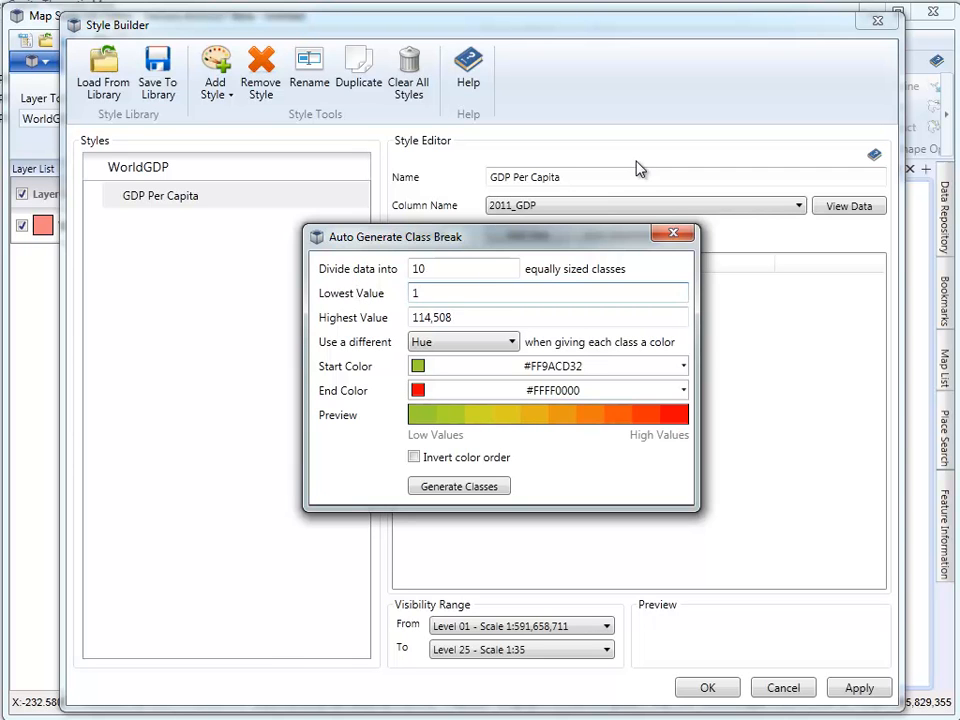
{"action": "key", "text": "Tab"}
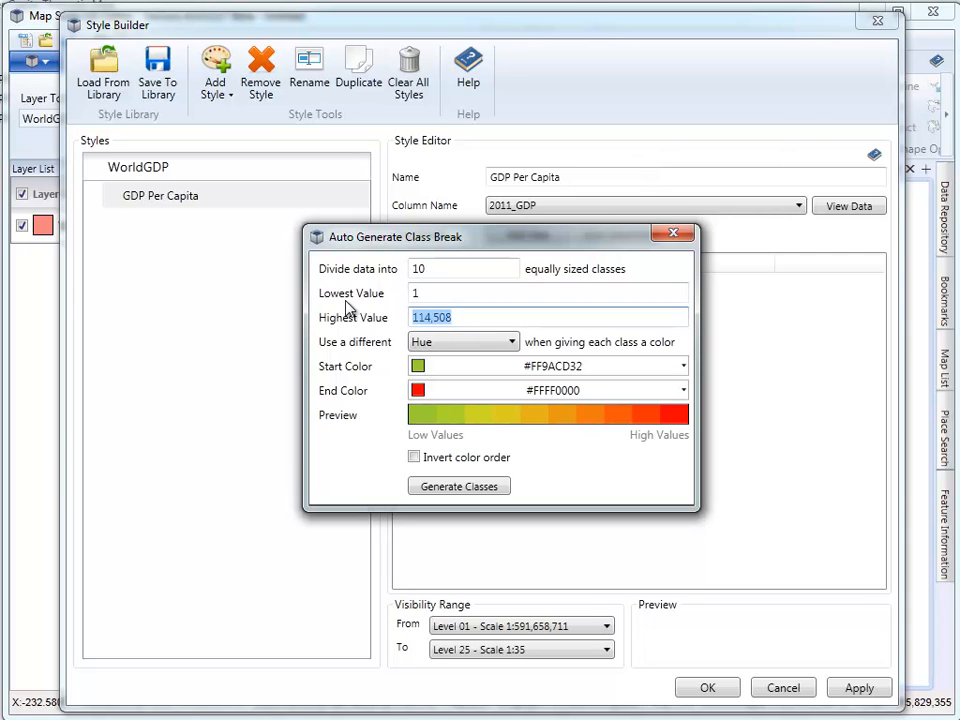
{"action": "type", "text": "75,000"}
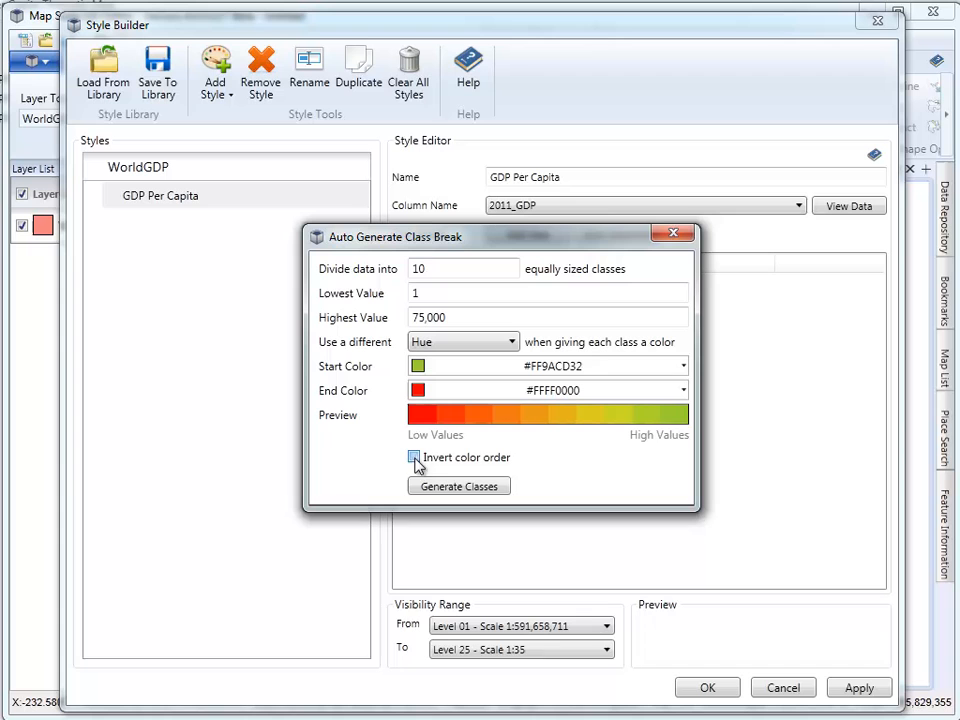
{"action": "left_click", "coordinate": [414, 458]}
{"action": "left_click", "coordinate": [456, 487]}
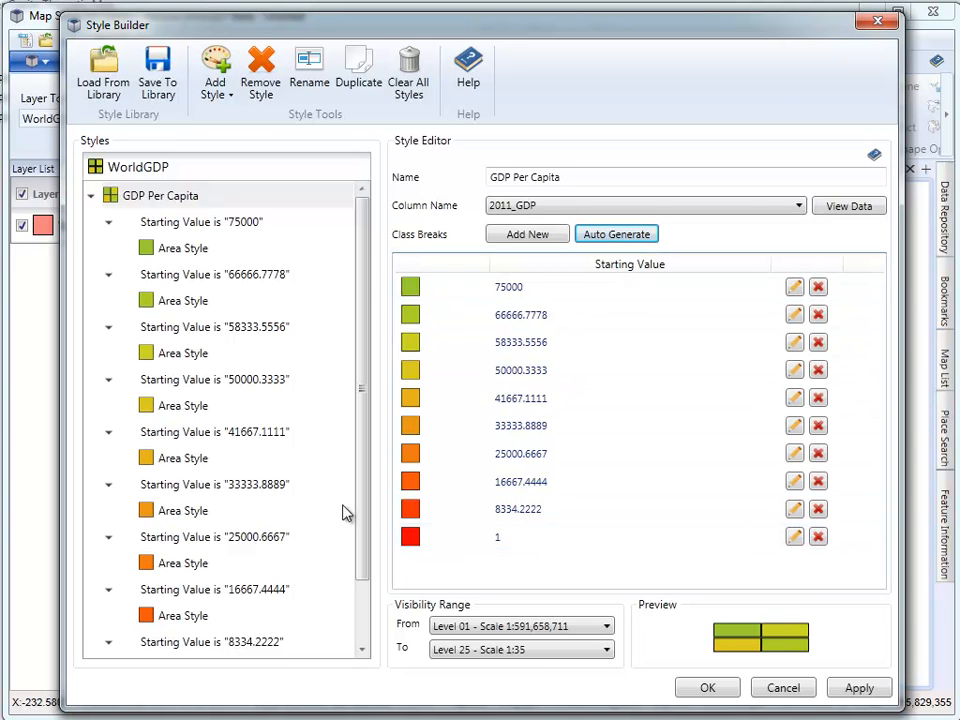
Rename the area style of the 75000 class to "GDP Greater than $75,000"
{"action": "left_click", "coordinate": [175, 252]}
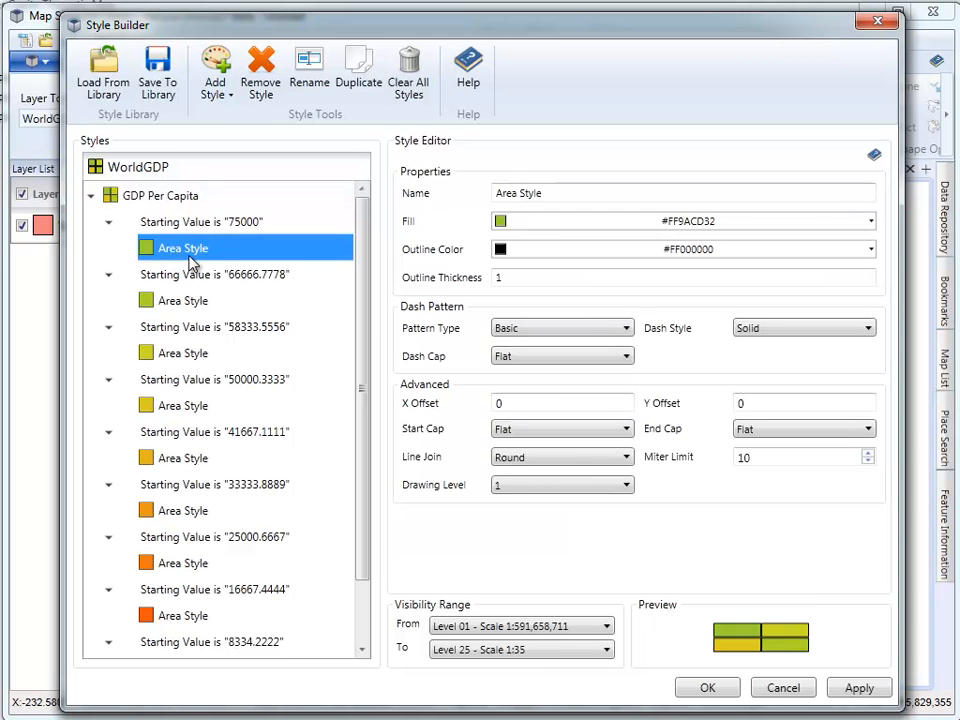
{"action": "triple_click", "coordinate": [617, 193]}
{"action": "type", "text": "GDP"}
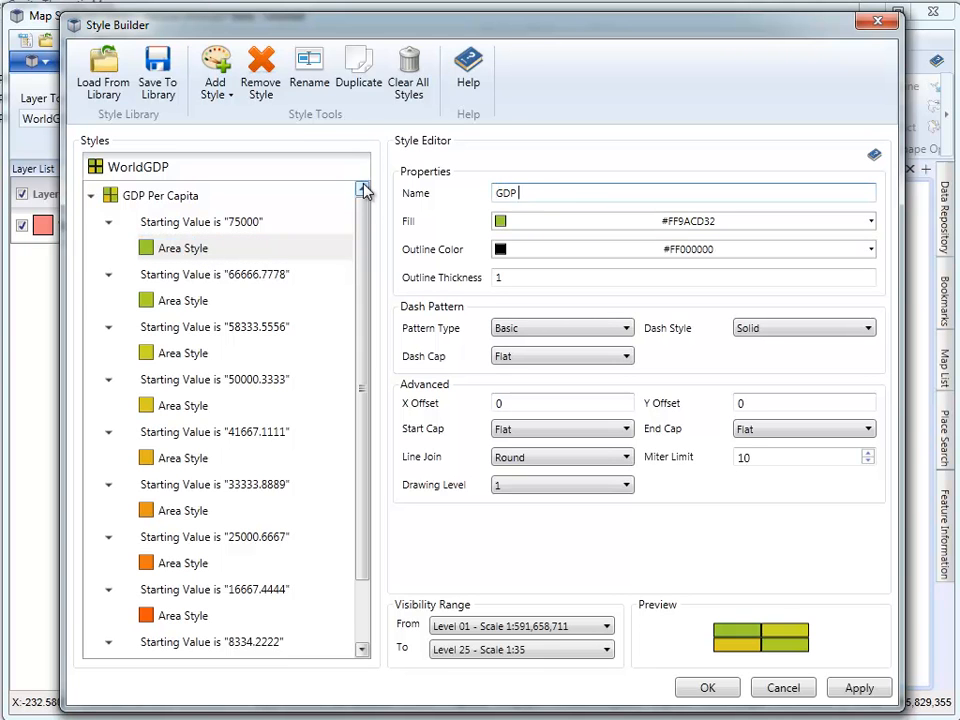
{"action": "type", "text": " Greater than $75,000"}
Set the starting value of the second class break to 50000
{"action": "left_click", "coordinate": [203, 300]}
{"action": "left_click", "coordinate": [215, 274]}
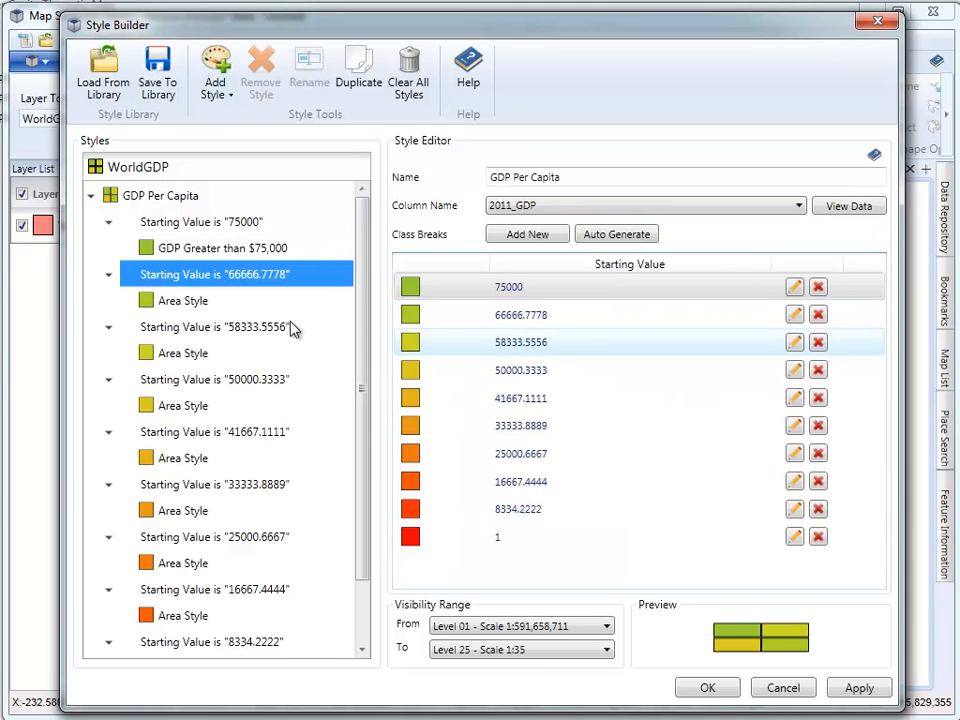
{"action": "left_click", "coordinate": [190, 305]}
{"action": "left_click", "coordinate": [253, 274]}
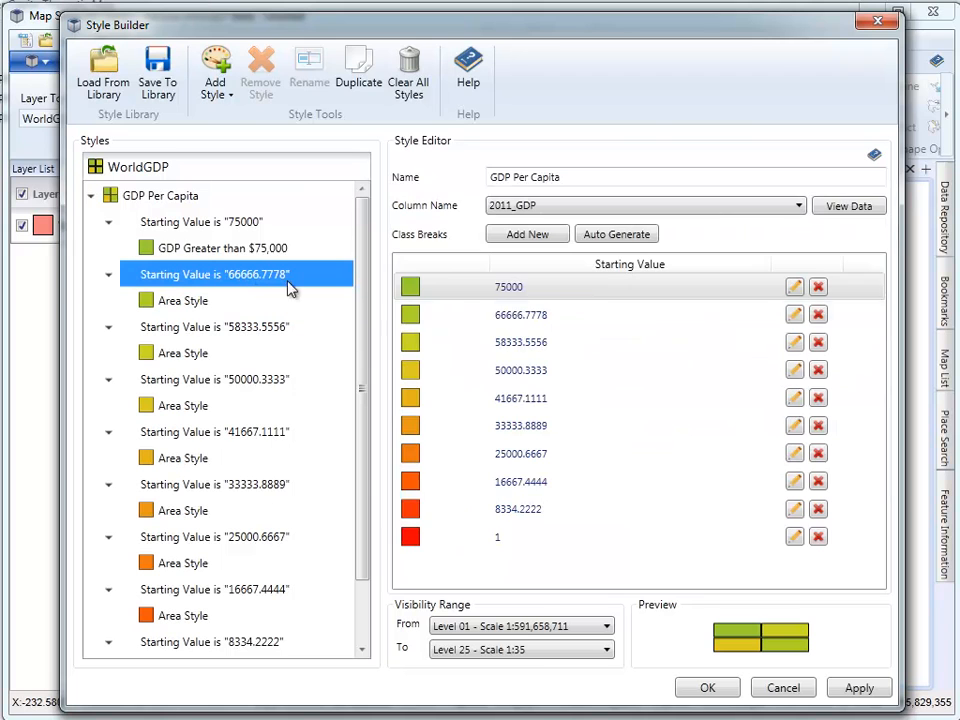
{"action": "left_click", "coordinate": [795, 318]}
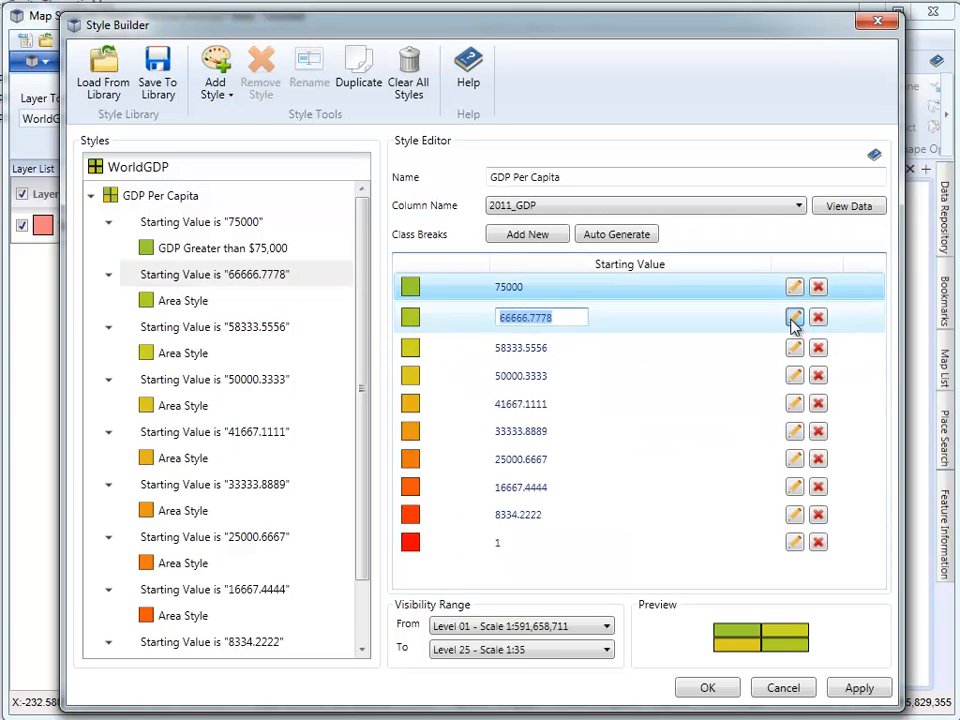
{"action": "type", "text": "50000"}
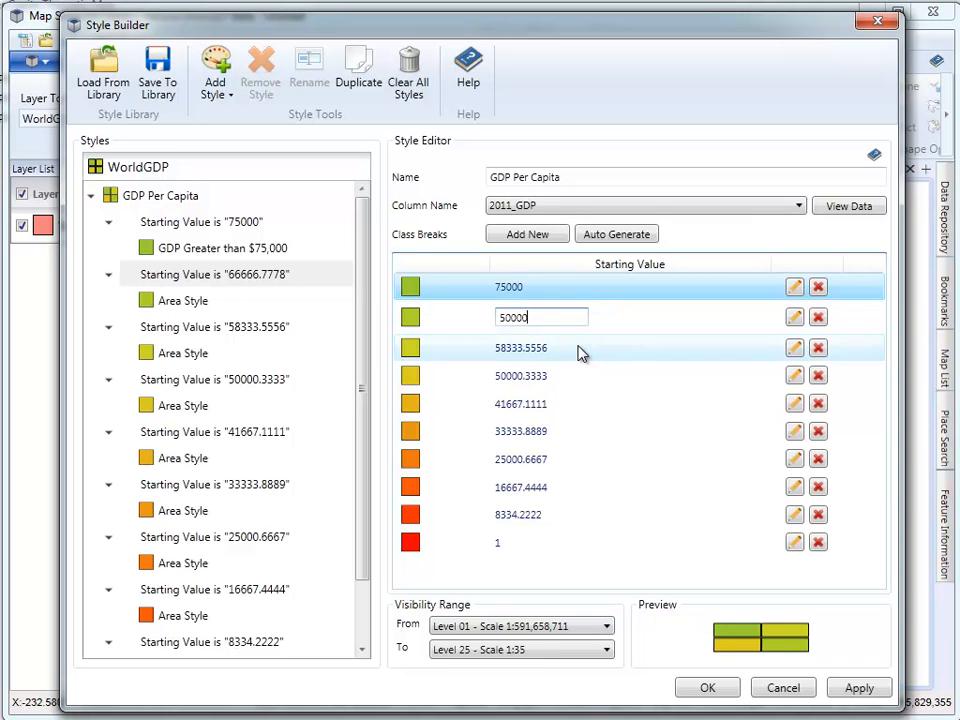
{"action": "left_click", "coordinate": [579, 352]}
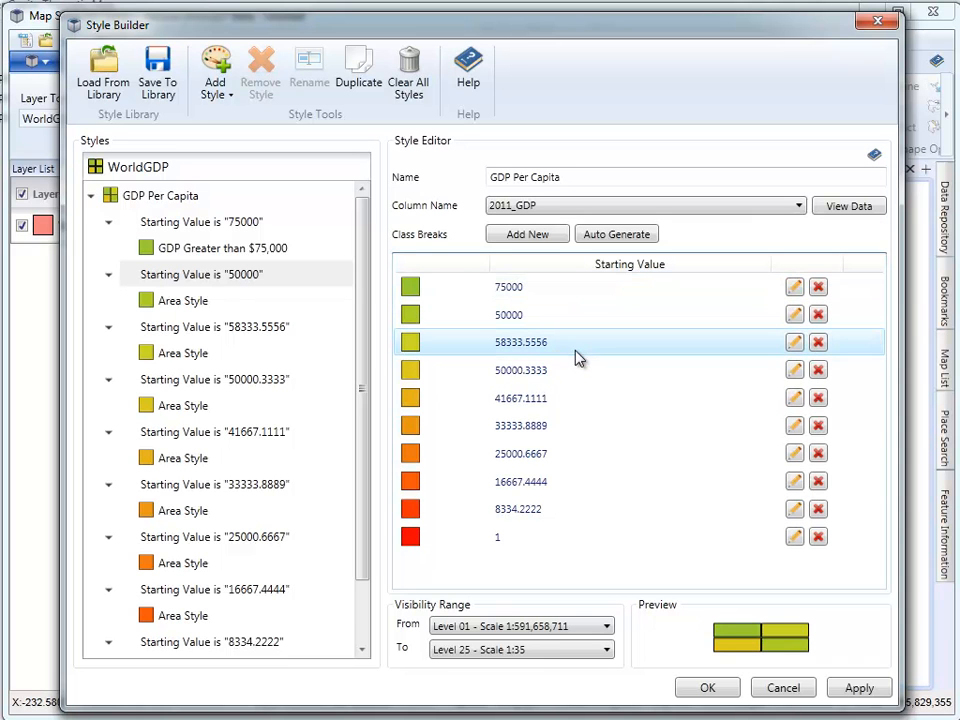
Set the starting values of the third and fourth class breaks to 25000 and 15000
{"action": "left_click", "coordinate": [795, 343]}
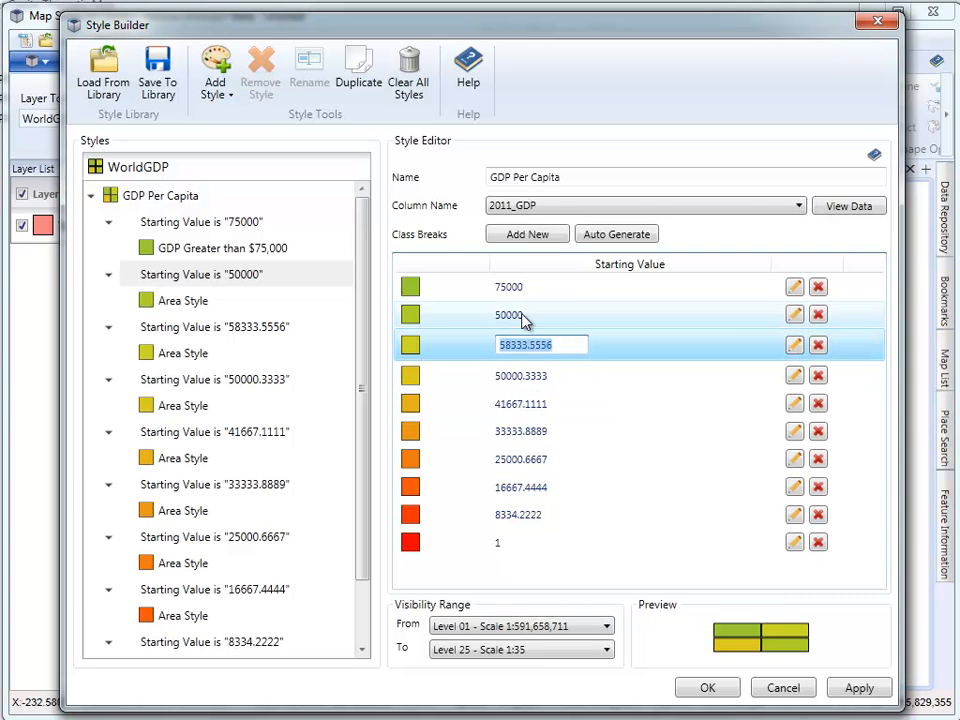
{"action": "type", "text": "25000"}
{"action": "key", "text": "Return"}
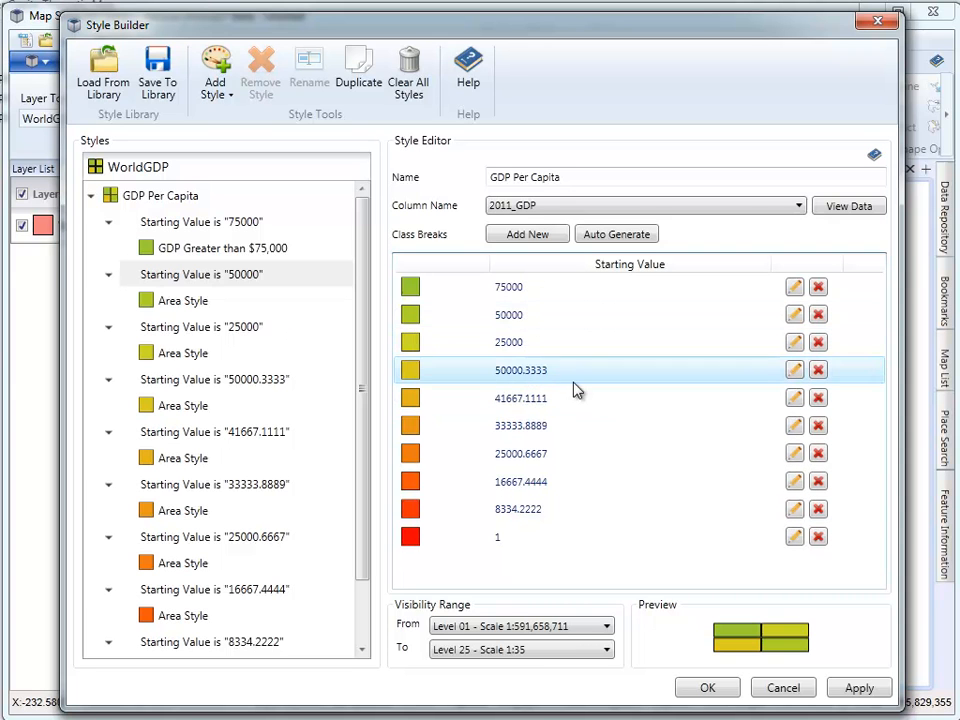
{"action": "left_click", "coordinate": [794, 370]}
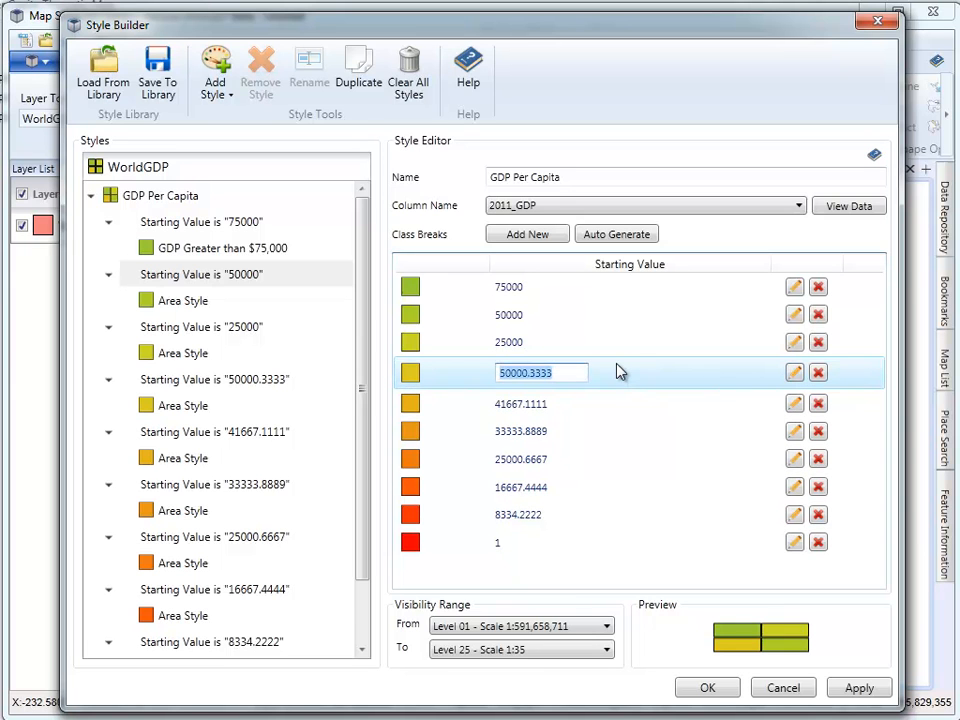
{"action": "type", "text": "15000"}
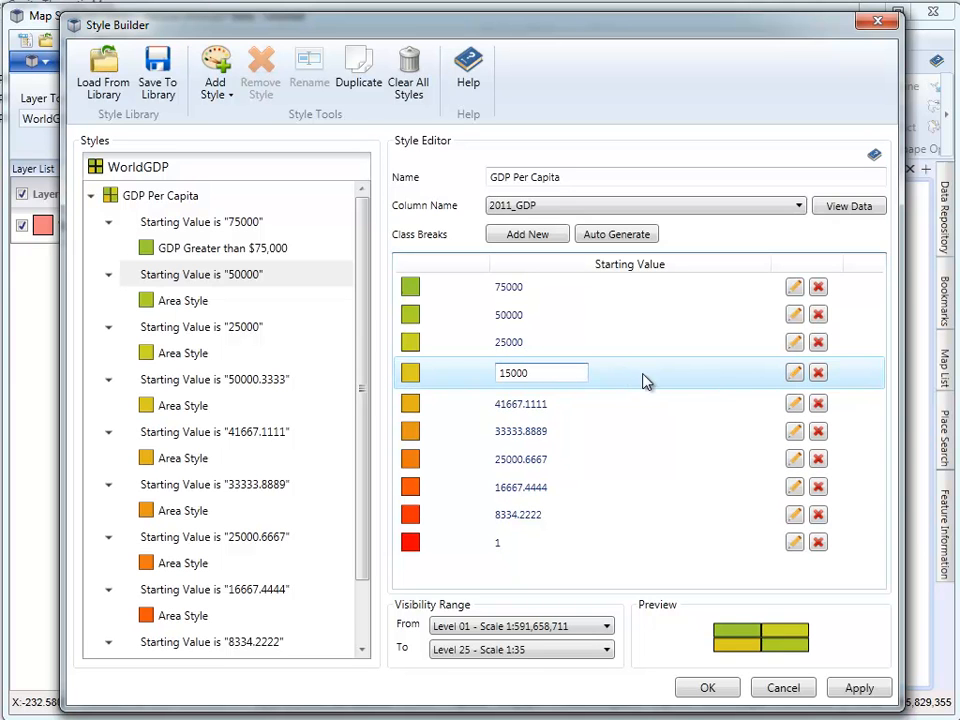
Set the starting values of the fifth and sixth class breaks to 10000 and 7500
{"action": "left_click", "coordinate": [795, 405]}
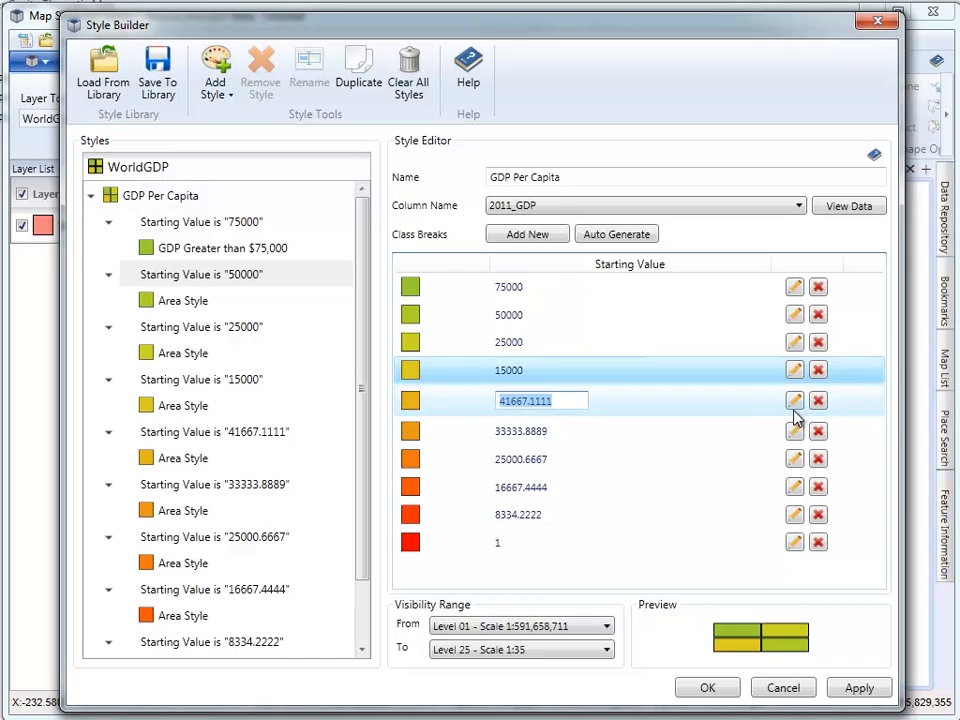
{"action": "type", "text": "1000"}
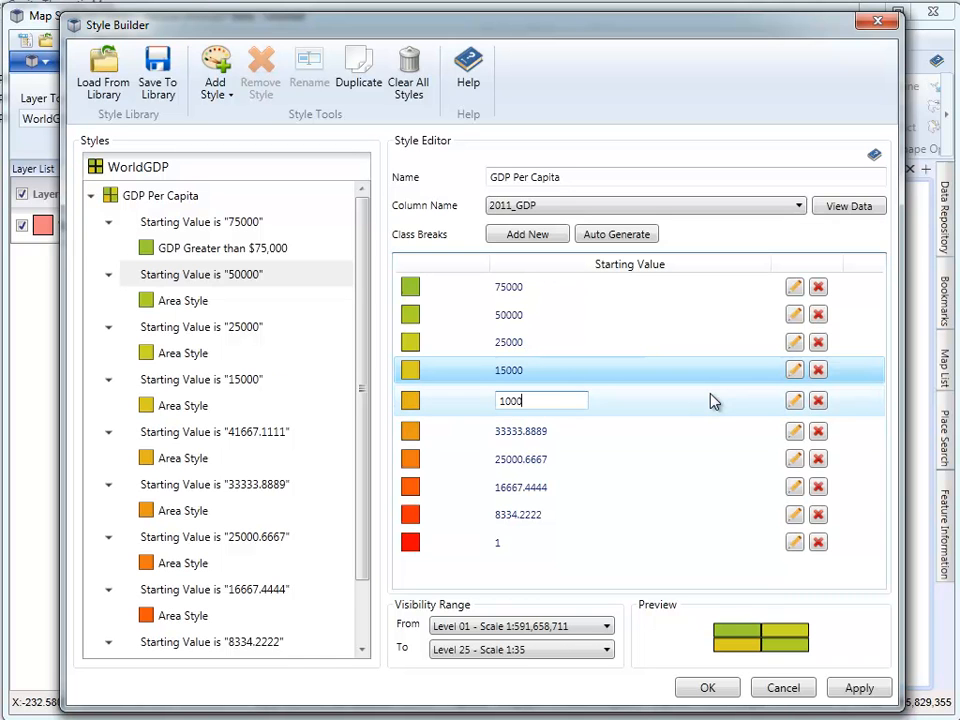
{"action": "type", "text": "0"}
{"action": "left_click", "coordinate": [794, 431]}
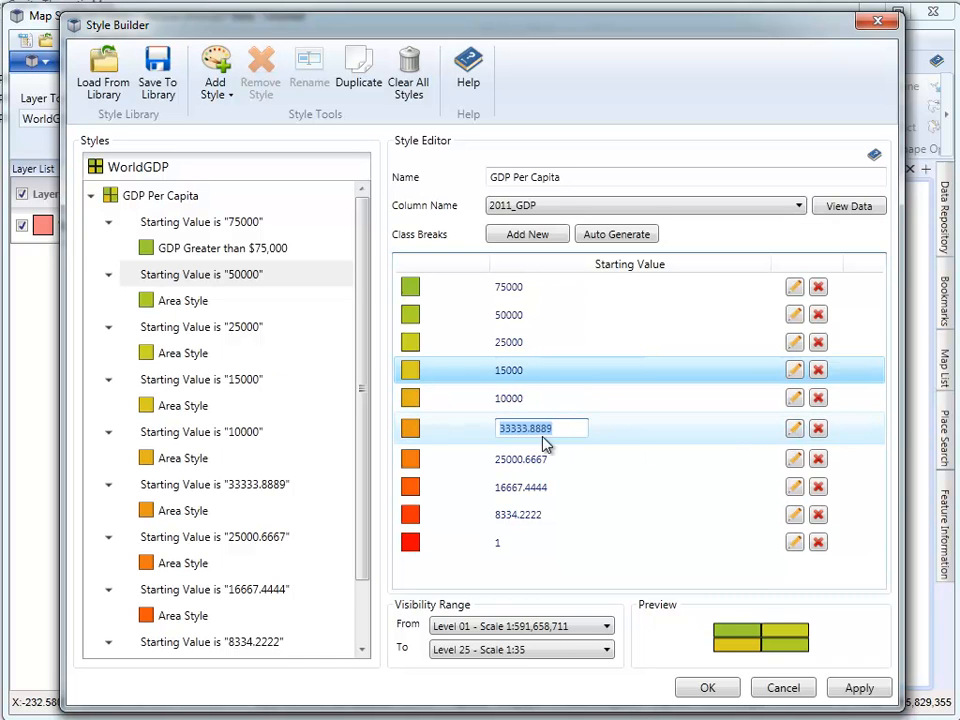
{"action": "type", "text": "7500"}
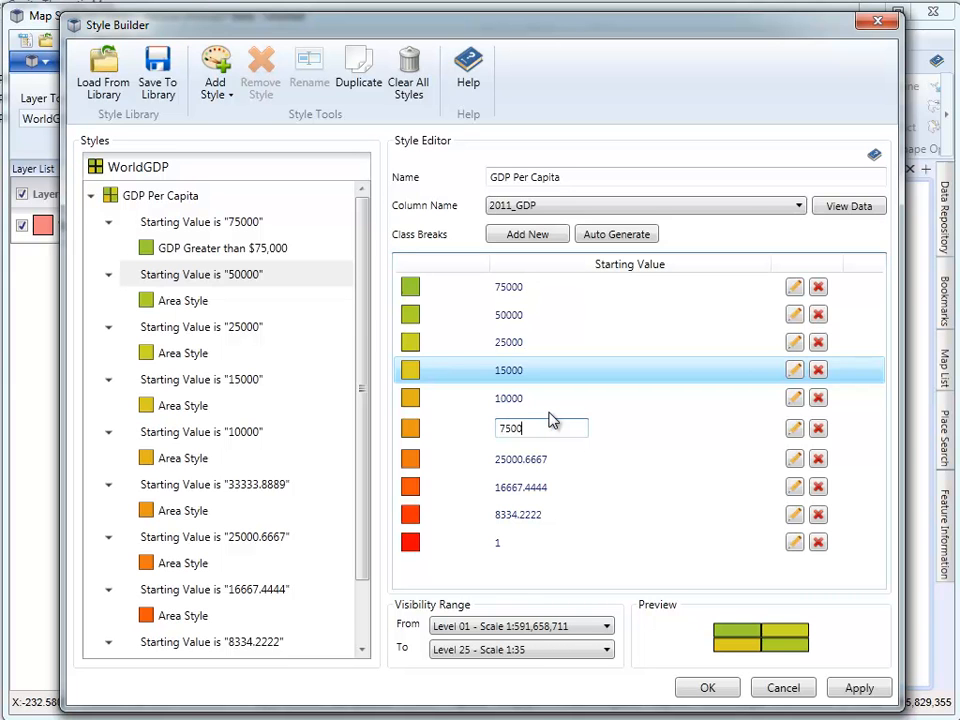
{"action": "left_click", "coordinate": [585, 455]}
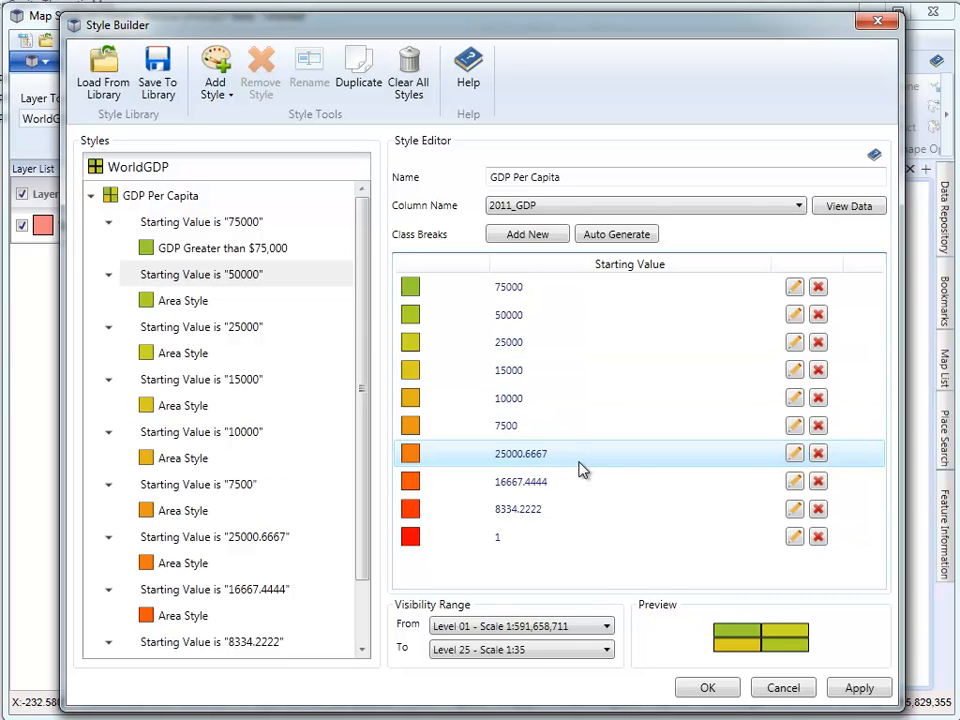
Set the starting values of the seventh and eighth class breaks to 5000 and 2500
{"action": "left_click", "coordinate": [793, 456]}
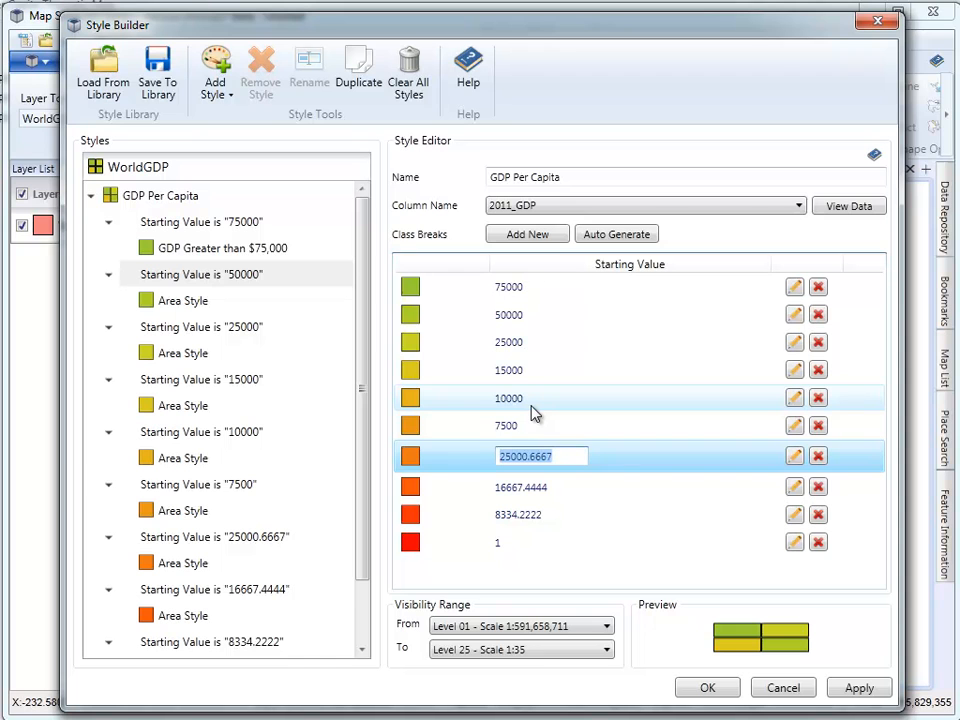
{"action": "type", "text": "5000"}
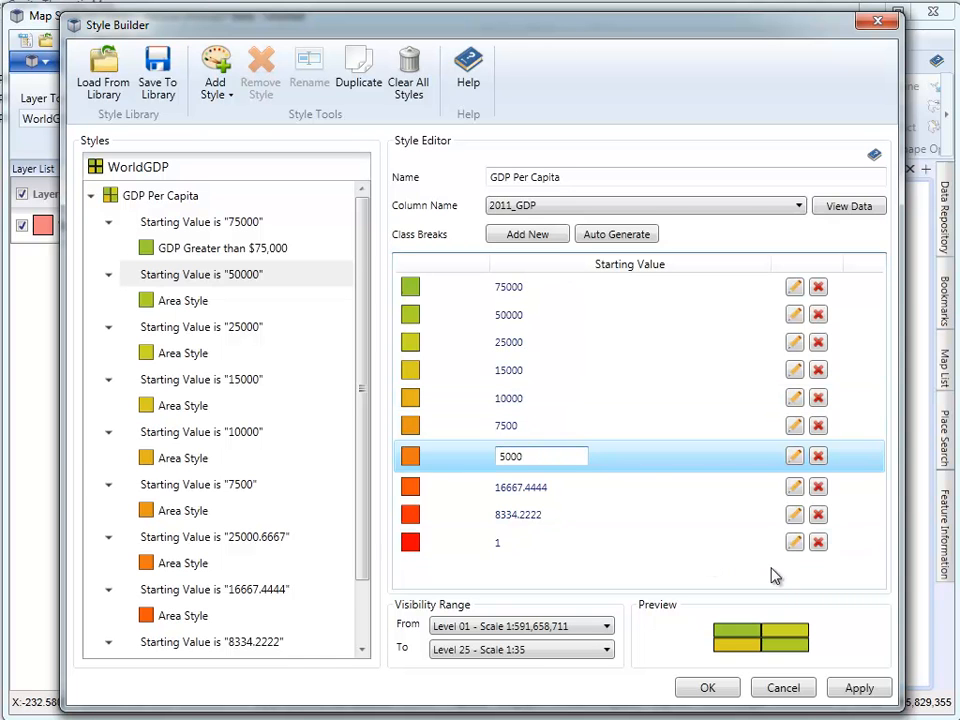
{"action": "left_click", "coordinate": [703, 493]}
{"action": "left_click", "coordinate": [793, 486]}
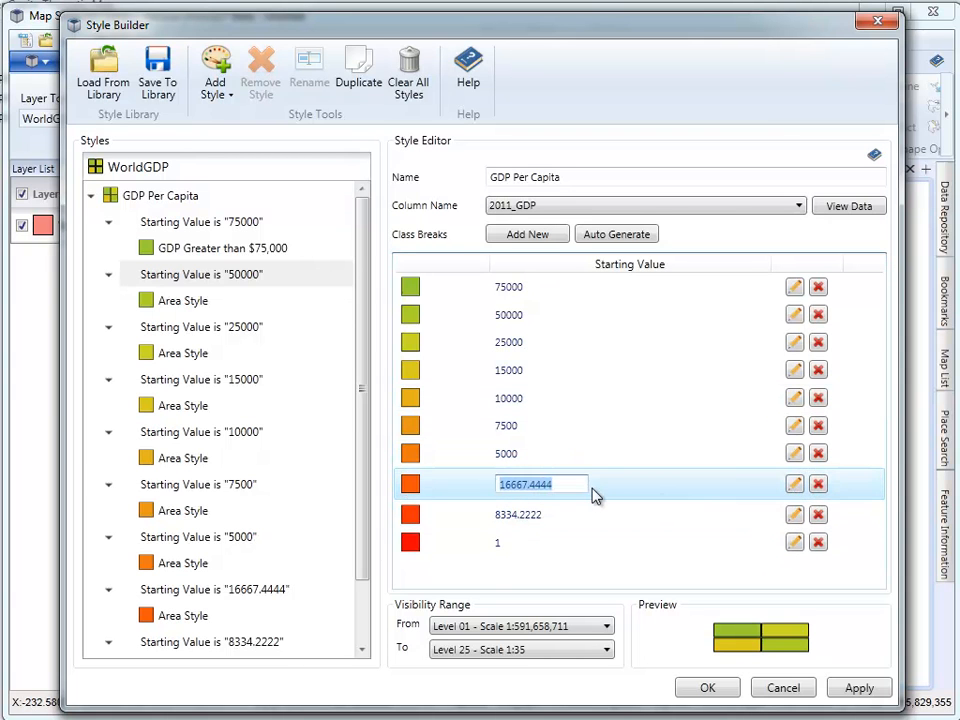
{"action": "type", "text": "2500"}
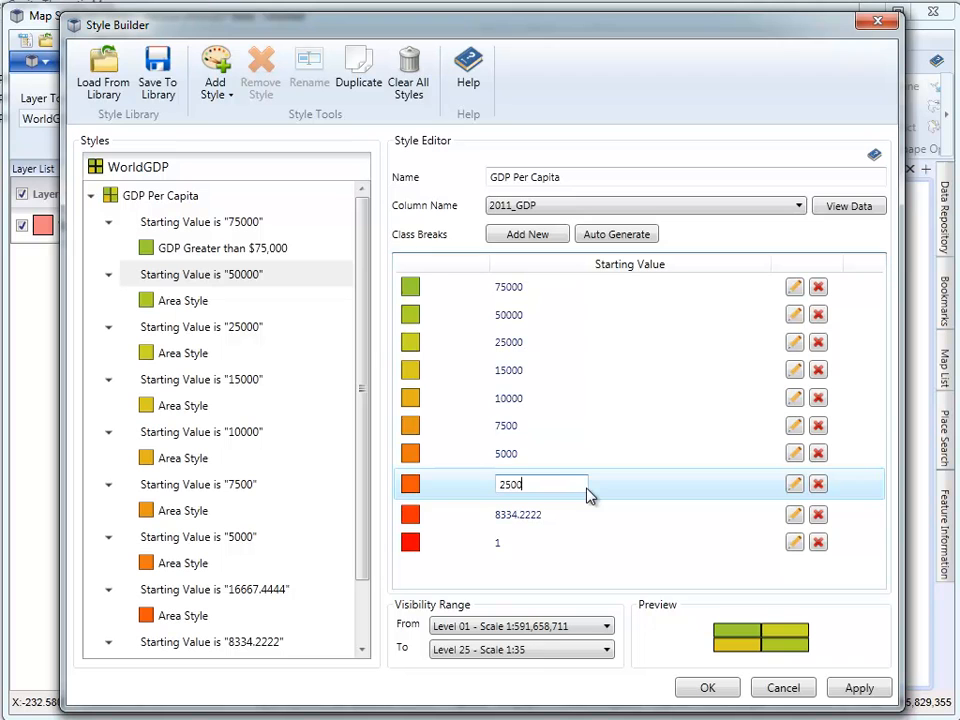
{"action": "left_click", "coordinate": [530, 515]}
Set the starting values of the ninth and tenth class breaks to 1000 and 0
{"action": "left_click", "coordinate": [794, 512]}
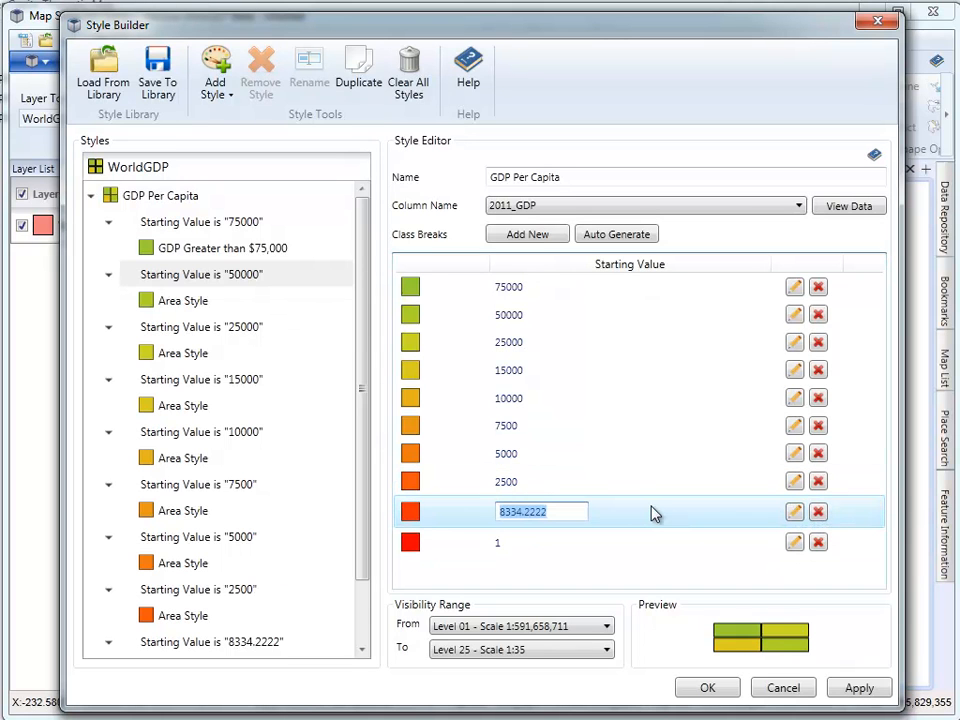
{"action": "type", "text": "1000"}
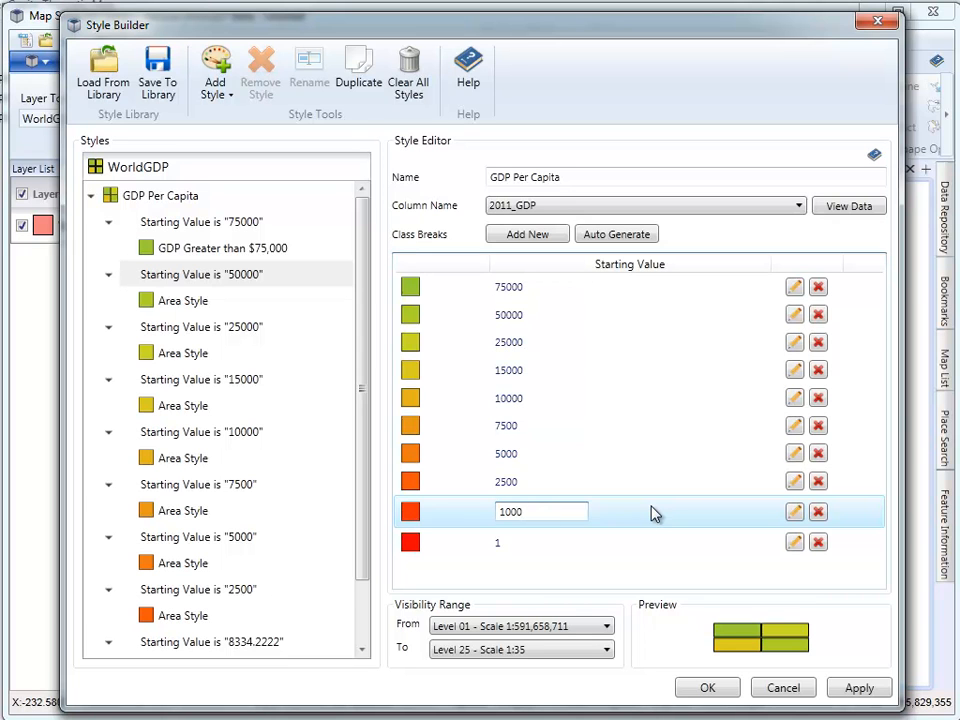
{"action": "left_click", "coordinate": [548, 544]}
{"action": "left_click", "coordinate": [568, 537]}
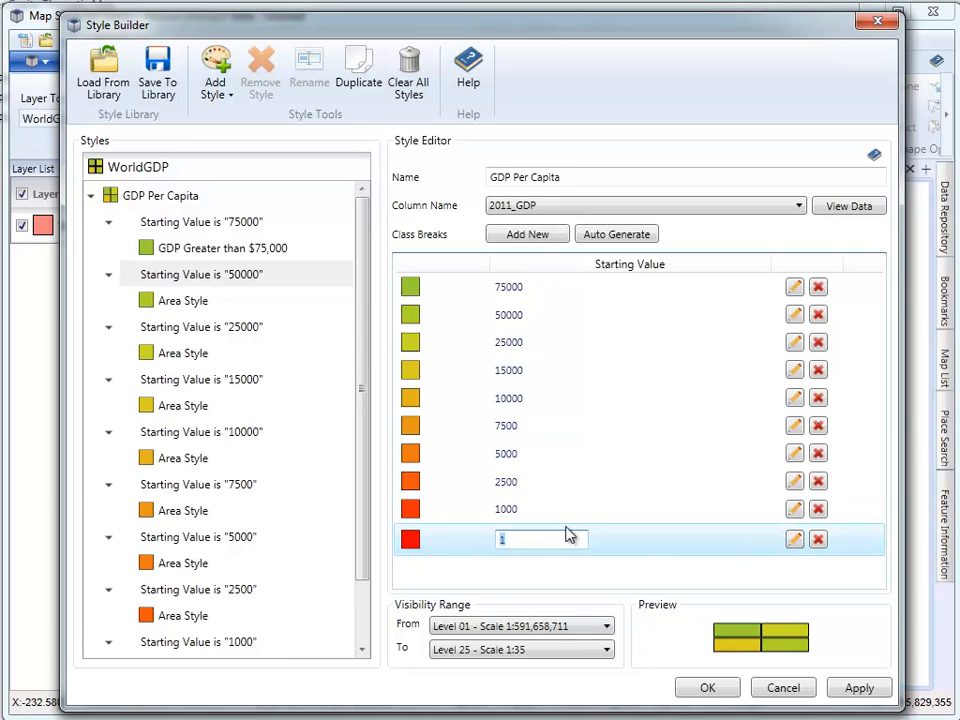
{"action": "type", "text": "0"}
{"action": "left_click", "coordinate": [605, 432]}
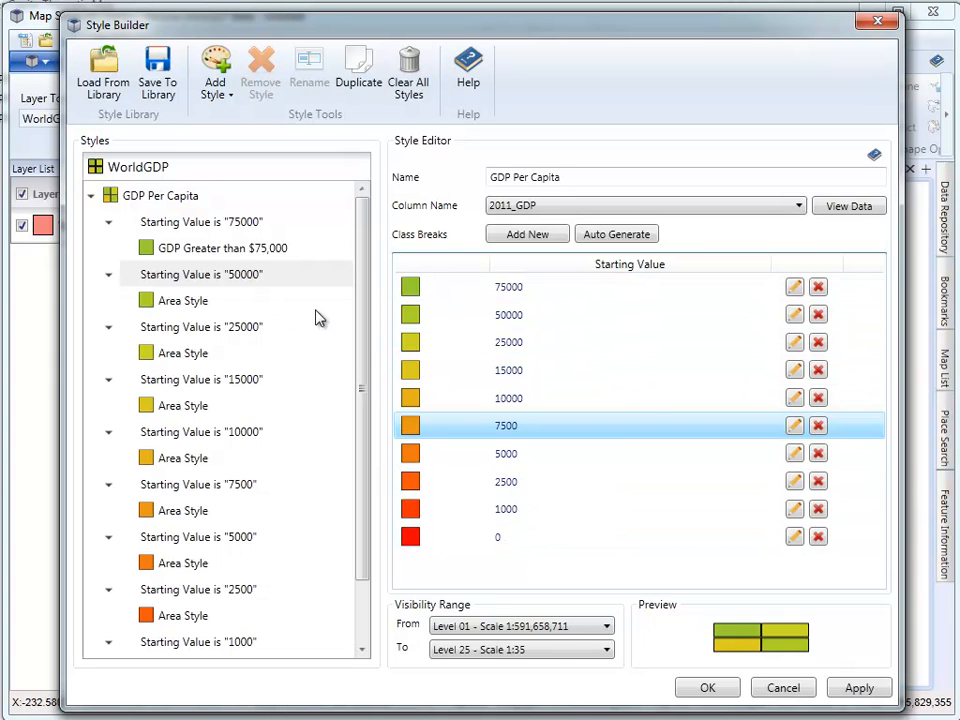
Rename the area style of the 50000 class to "Greater than $50,000 but less than $75,000" and copy that name
{"action": "left_click", "coordinate": [188, 302]}
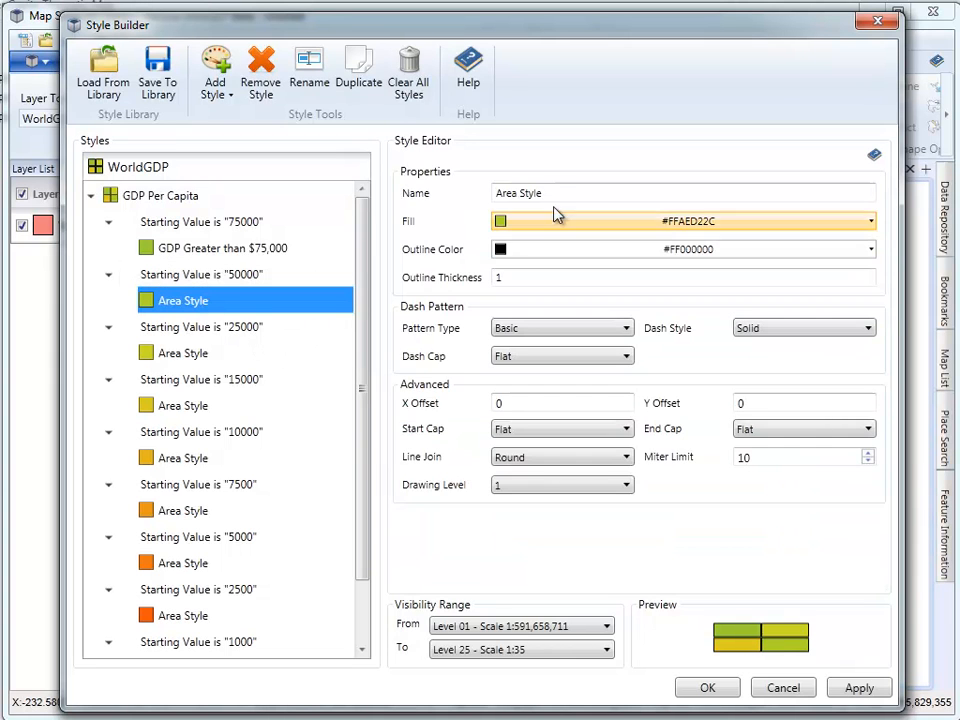
{"action": "left_click_drag", "start_coordinate": [586, 193], "coordinate": [433, 196]}
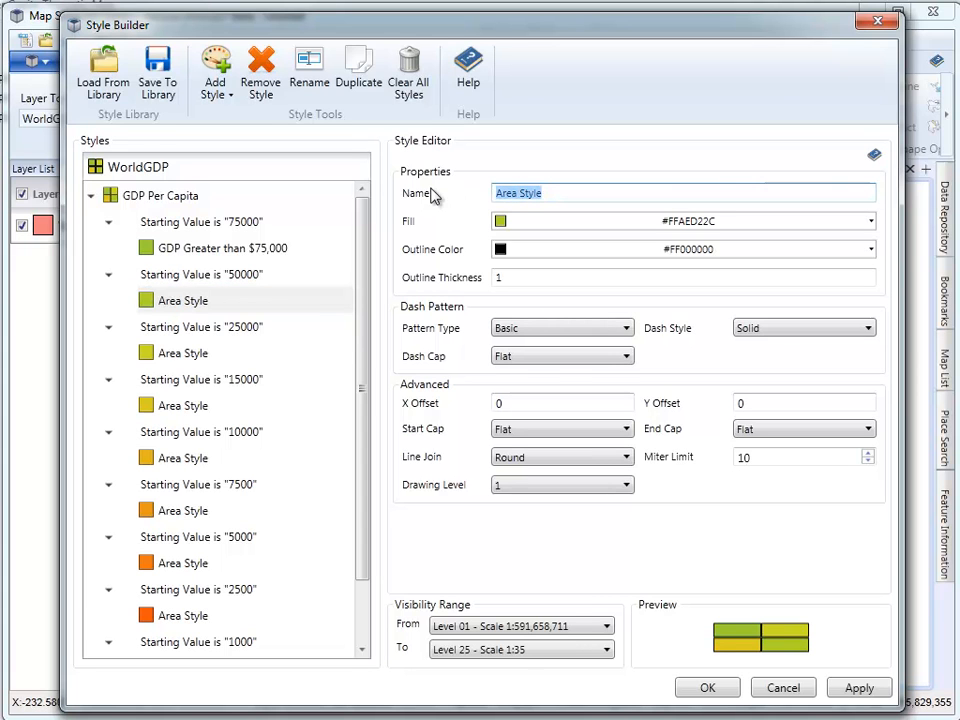
{"action": "type", "text": "B"}
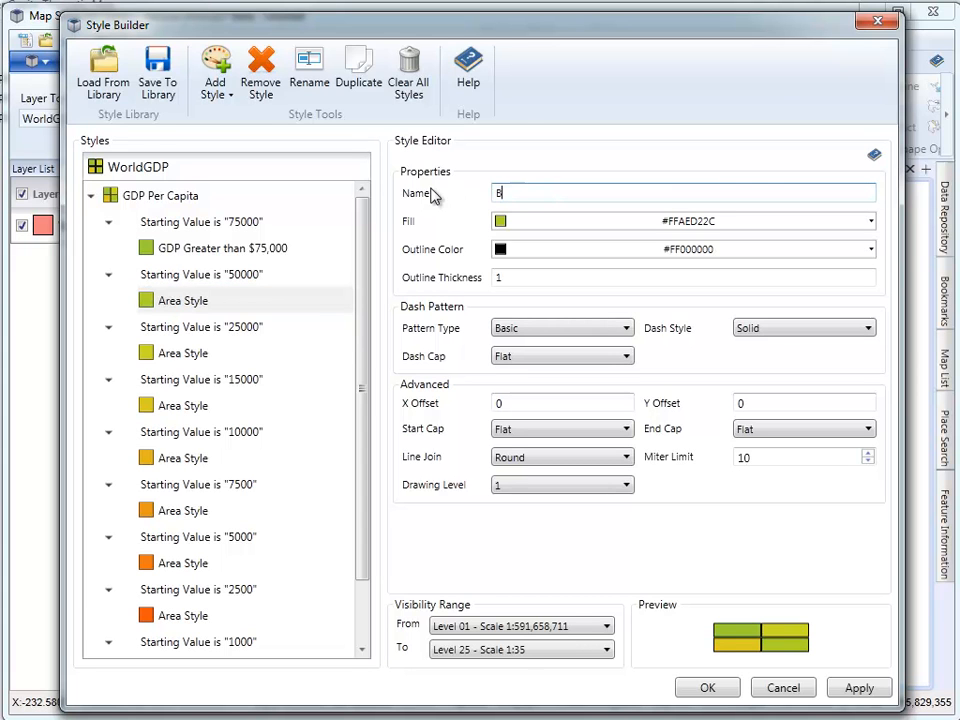
{"action": "type", "text": "Greater than 50,000 but less than $7"}
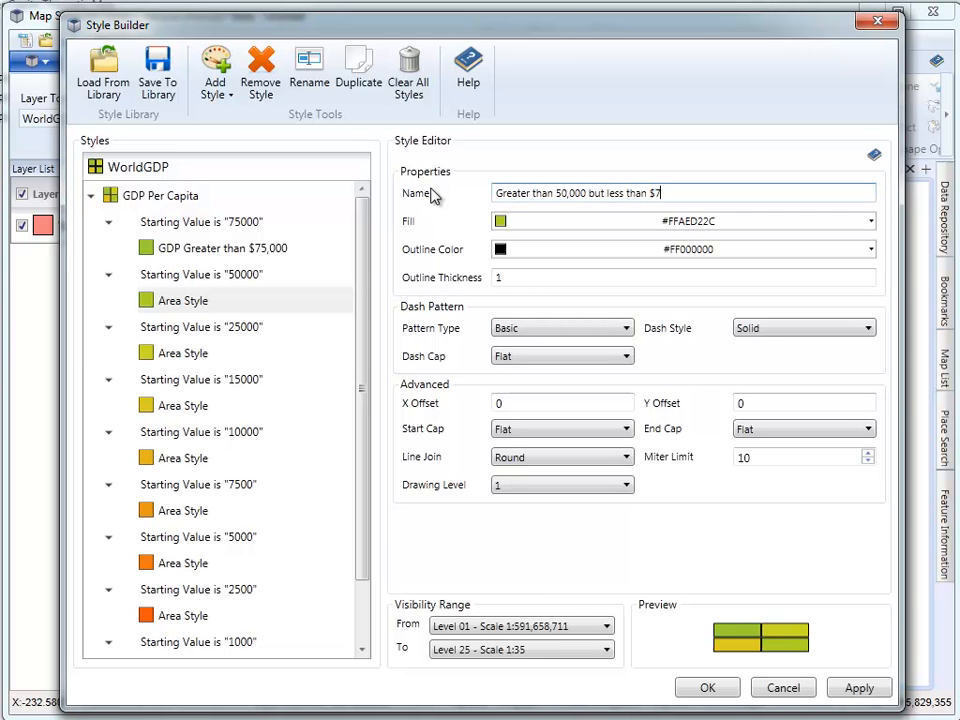
{"action": "type", "text": "5,000"}
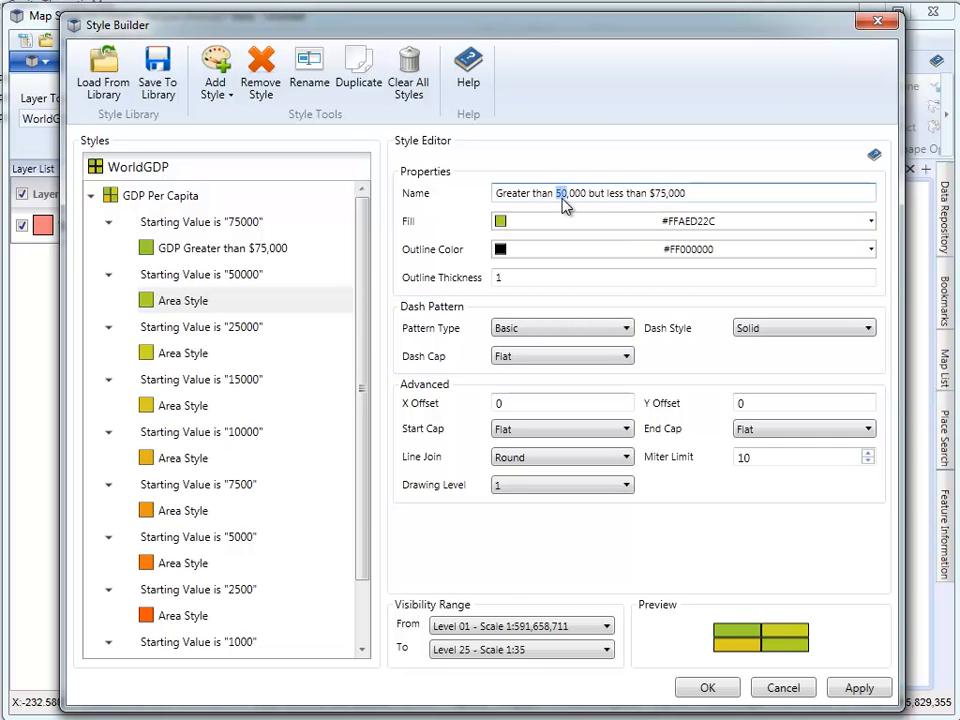
{"action": "type", "text": "$"}
{"action": "key", "text": "ctrl+a"}
{"action": "key", "text": "ctrl+c"}
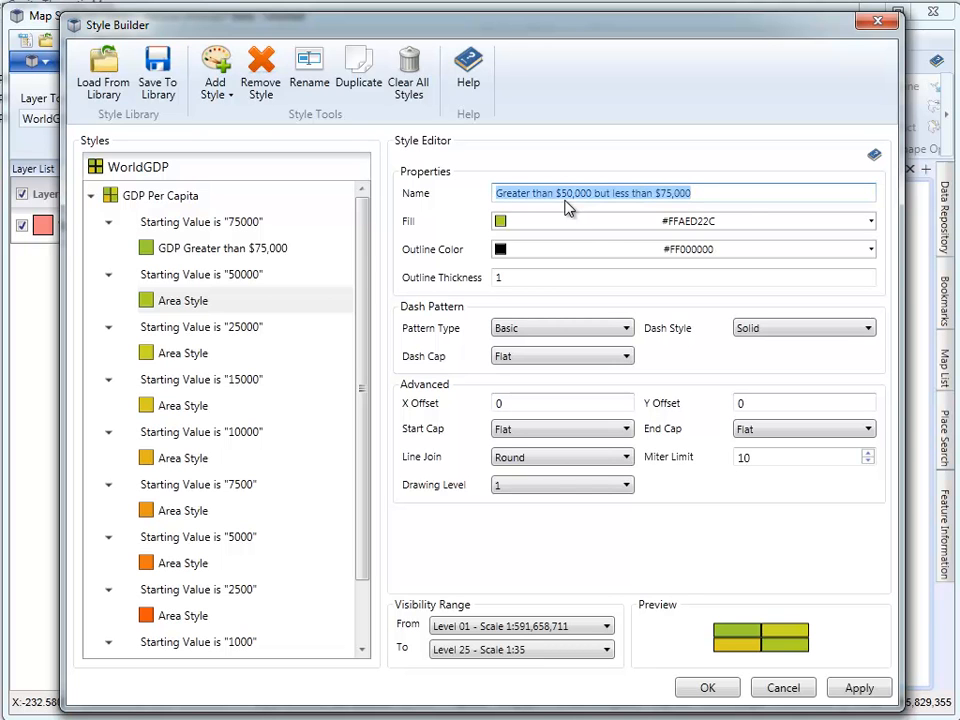
Rename the area style of the 25000 class to "Greater than $25,000 but less than $50,000", reusing the copied name
{"action": "left_click", "coordinate": [175, 362]}
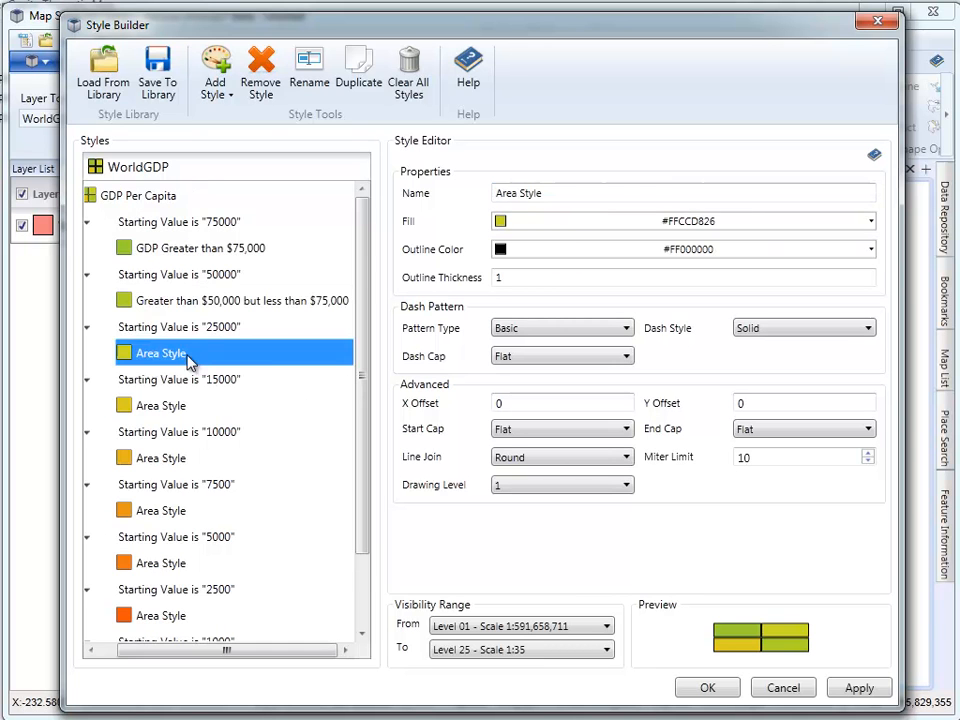
{"action": "left_click", "coordinate": [619, 196]}
{"action": "key", "text": "ctrl+a"}
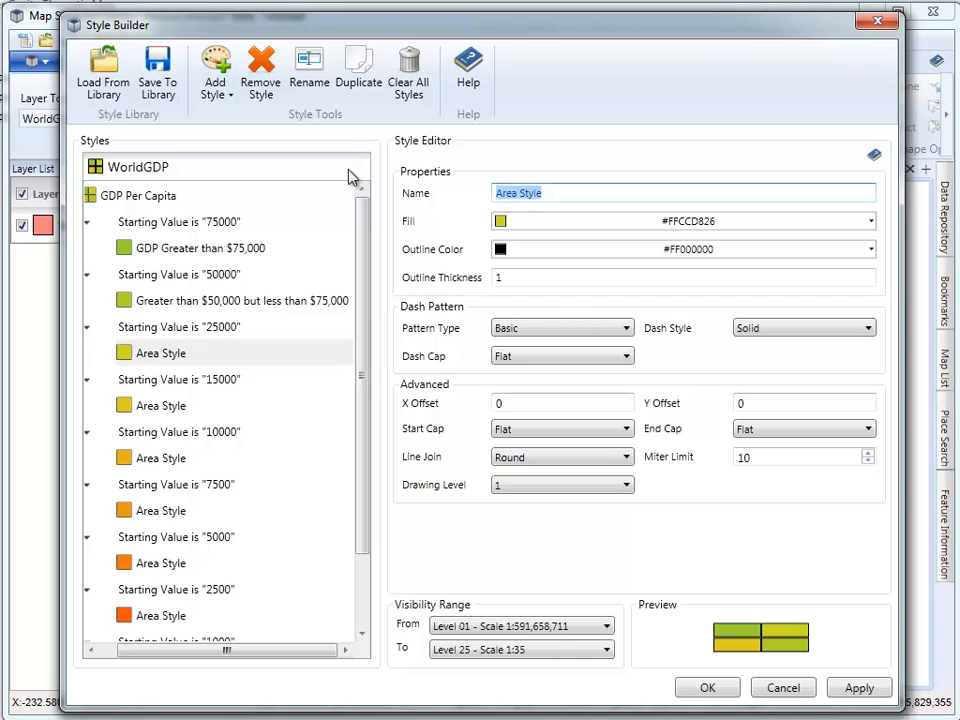
{"action": "key", "text": "ctrl+v"}
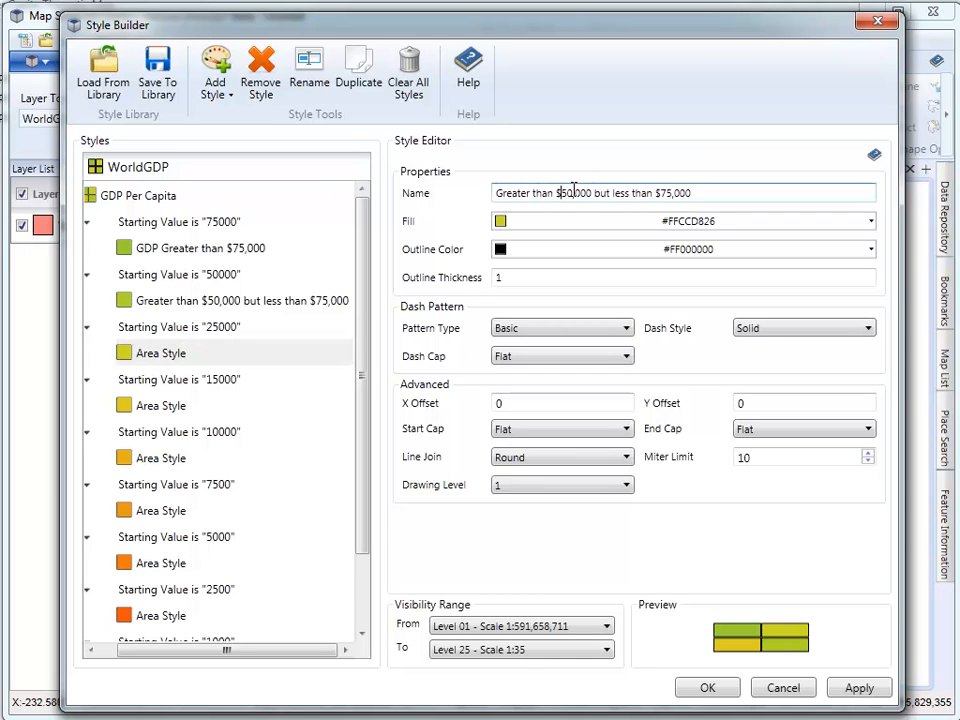
{"action": "type", "text": "25"}
{"action": "key", "text": "End"}
{"action": "key", "text": "Left"}
{"action": "key", "text": "Left"}
{"action": "key", "text": "Left"}
{"action": "key", "text": "Left"}
Rename the area style of the 15000 class to "Greater than $15,000 but less than $25,000", reusing the copied name
{"action": "left_click", "coordinate": [213, 405]}
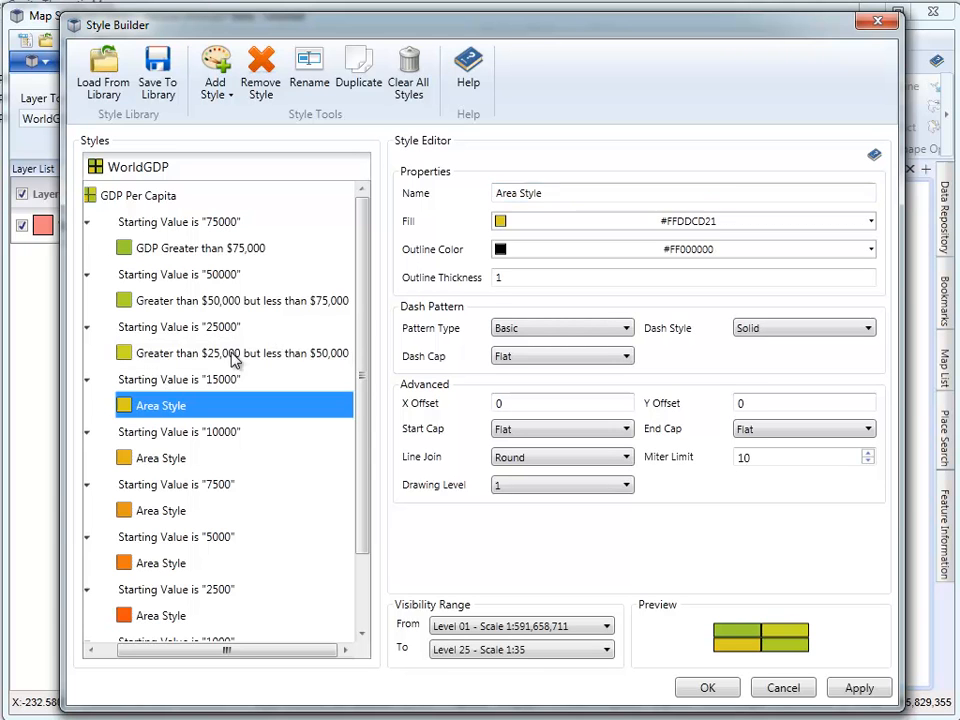
{"action": "left_click_drag", "start_coordinate": [553, 195], "coordinate": [448, 193]}
{"action": "key", "text": "ctrl+v"}
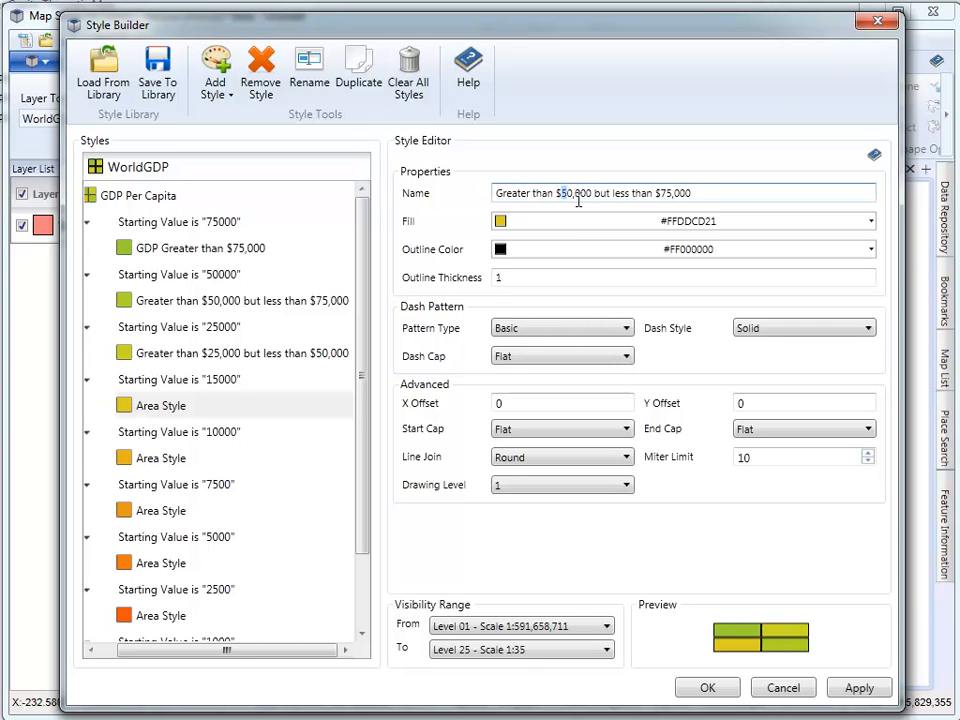
{"action": "type", "text": "15"}
{"action": "left_click", "coordinate": [248, 431]}
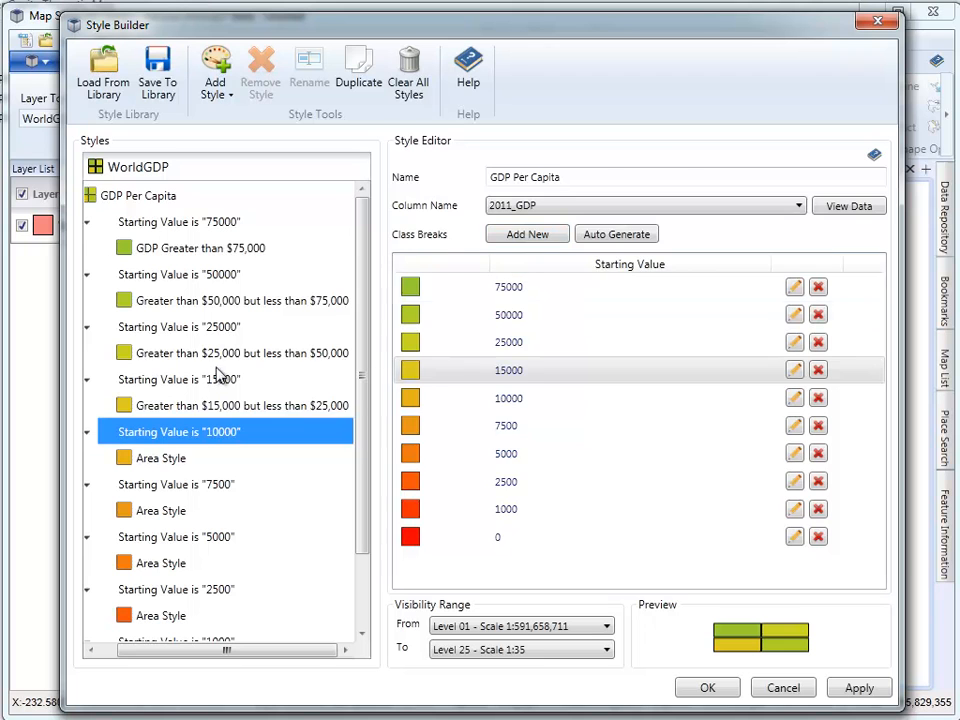
{"action": "left_click", "coordinate": [285, 408]}
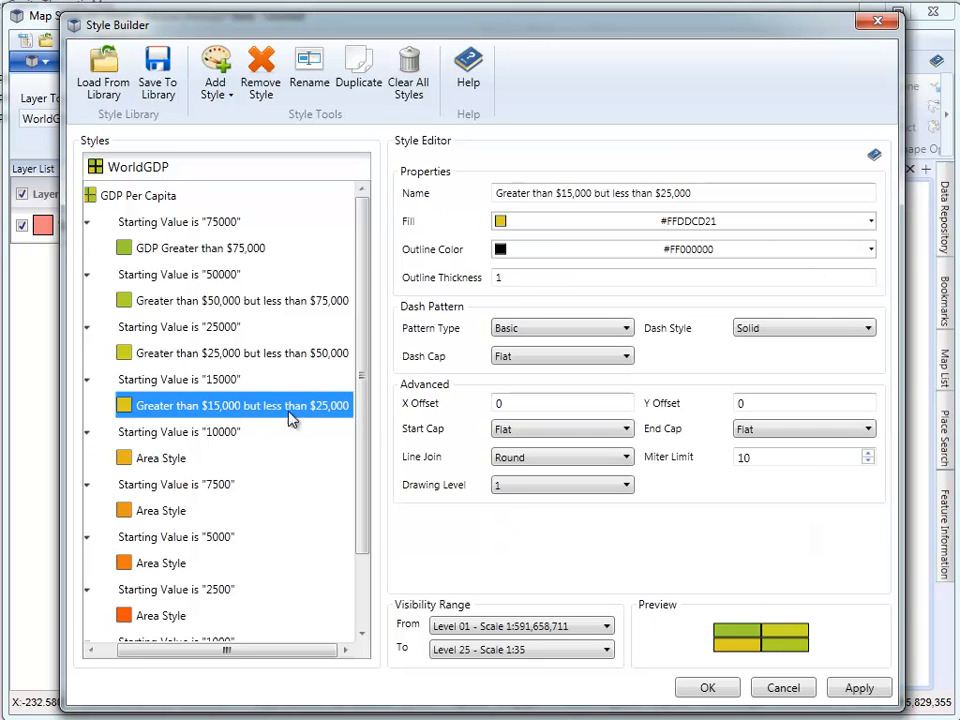
Replace the name of the 10000 class's area style with the copied range name as a base for editing
{"action": "left_click", "coordinate": [192, 435]}
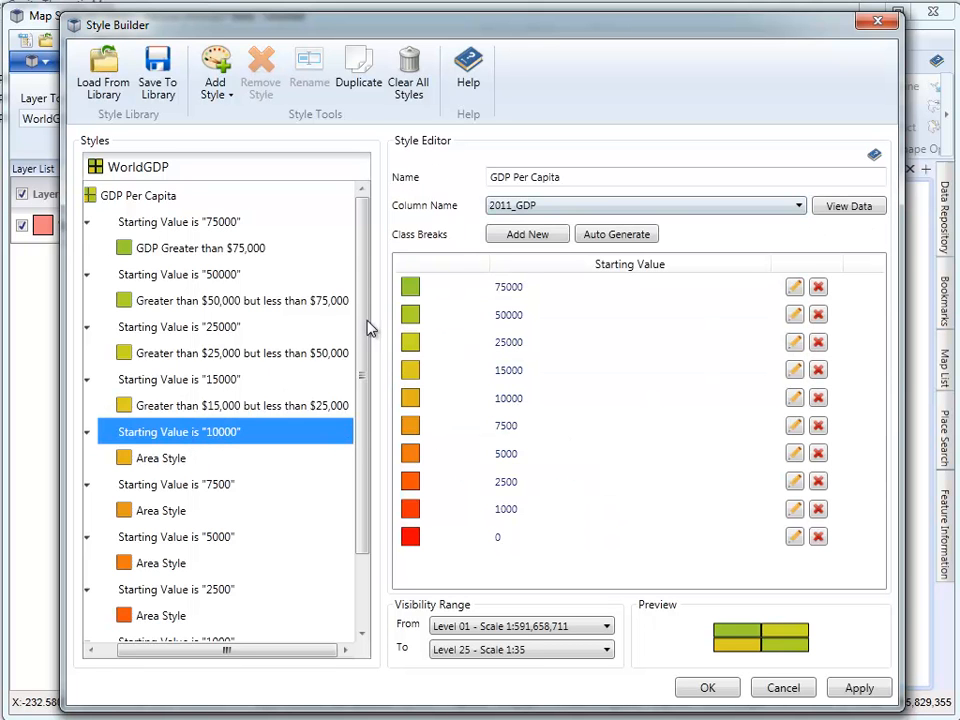
{"action": "left_click", "coordinate": [178, 456]}
{"action": "left_click_drag", "start_coordinate": [560, 193], "coordinate": [484, 193]}
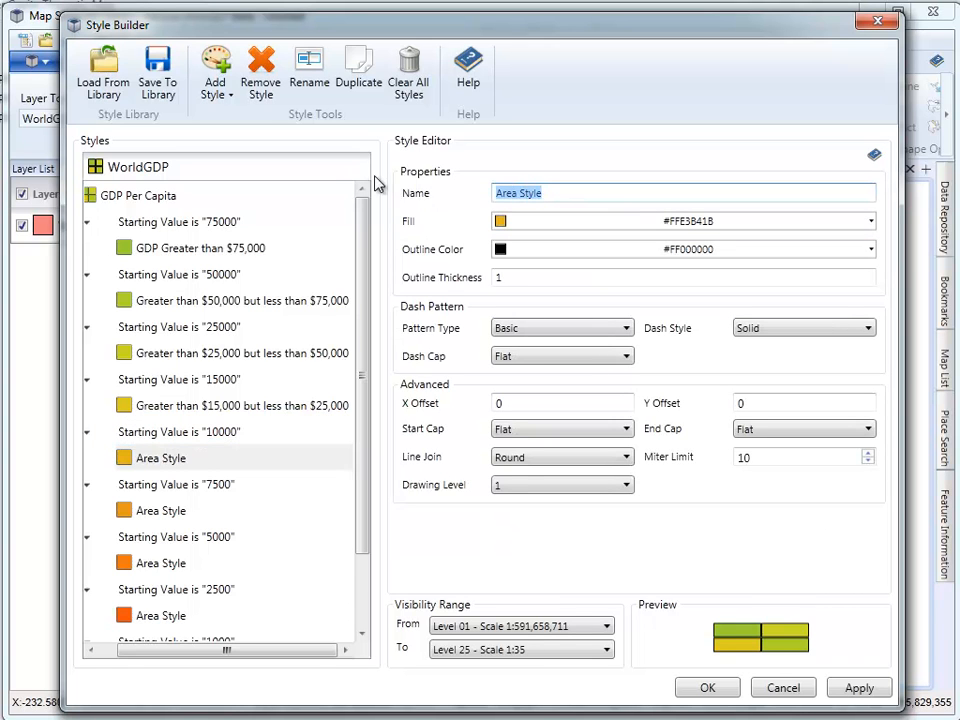
{"action": "key", "text": "ctrl+v"}
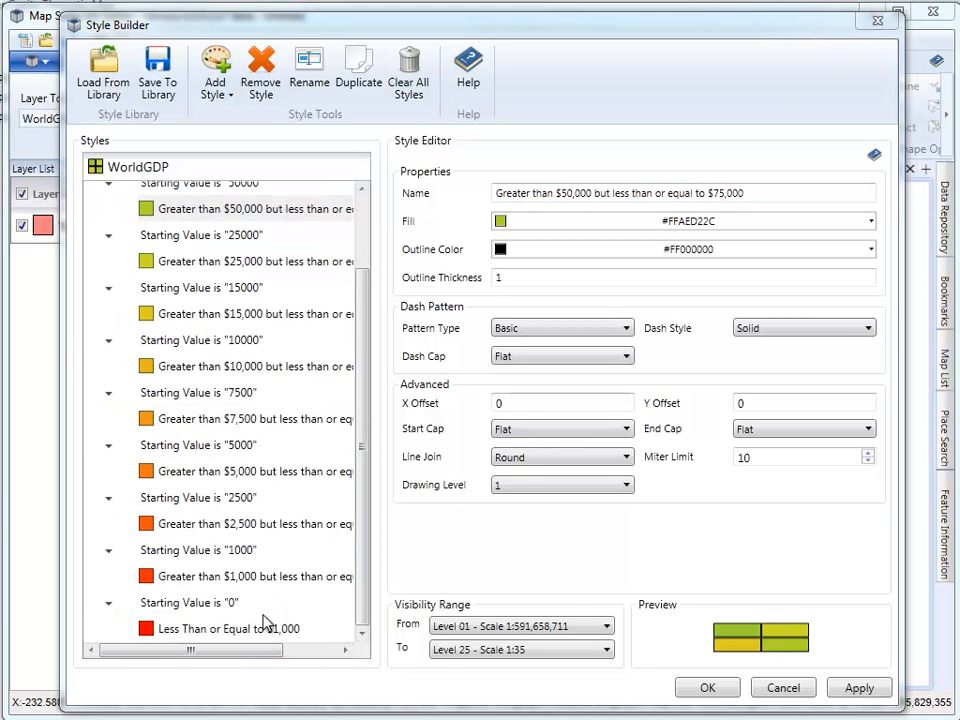
Check the area styles of the 1000 and 0 classes, apply the styles to the WorldGDP layer and close the Style Builder
{"action": "left_click", "coordinate": [211, 578]}
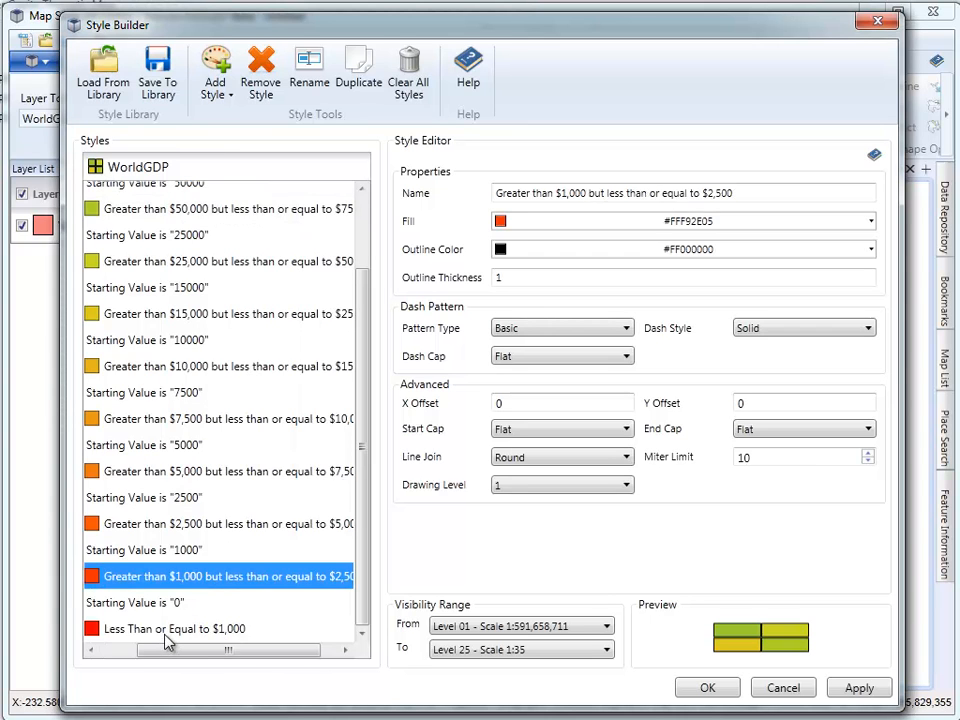
{"action": "left_click", "coordinate": [165, 635]}
{"action": "left_click_drag", "start_coordinate": [171, 653], "coordinate": [145, 660]}
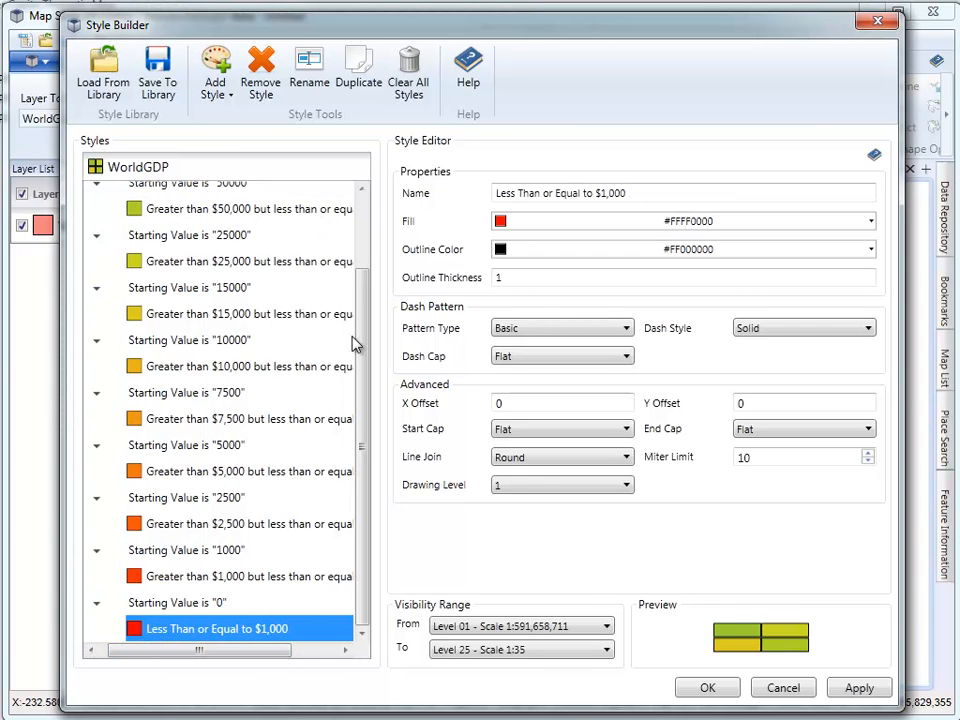
{"action": "left_click", "coordinate": [850, 688]}
{"action": "left_click_drag", "start_coordinate": [508, 30], "coordinate": [490, 0]}
{"action": "left_click", "coordinate": [703, 628]}
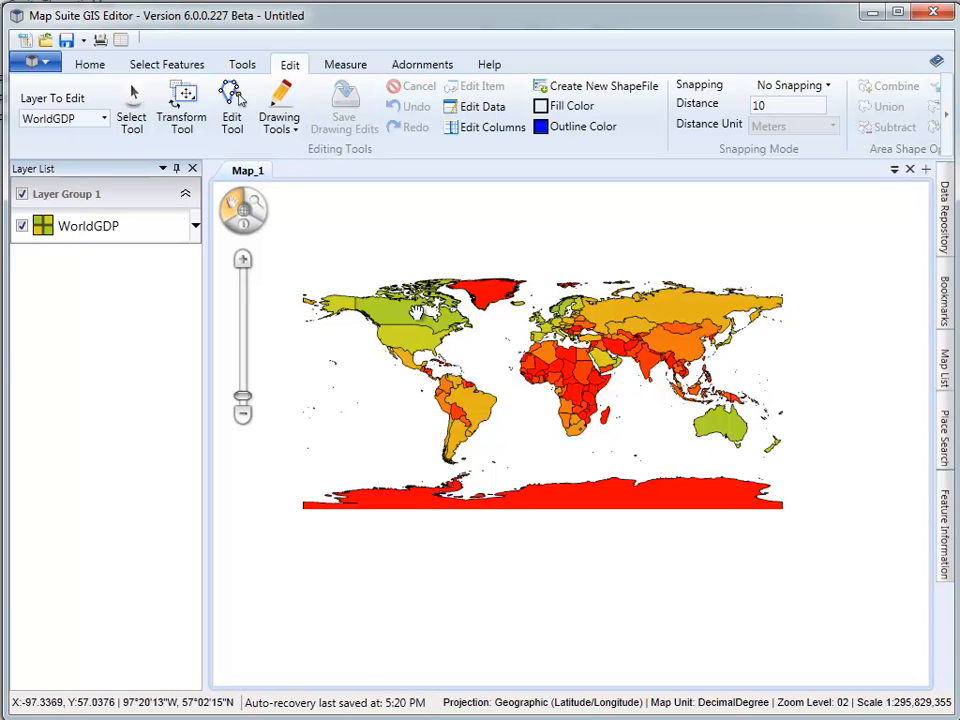
Expand the WorldGDP layer's style tree in the layer list and widen the list to show more of the class names
{"action": "left_click", "coordinate": [196, 228]}
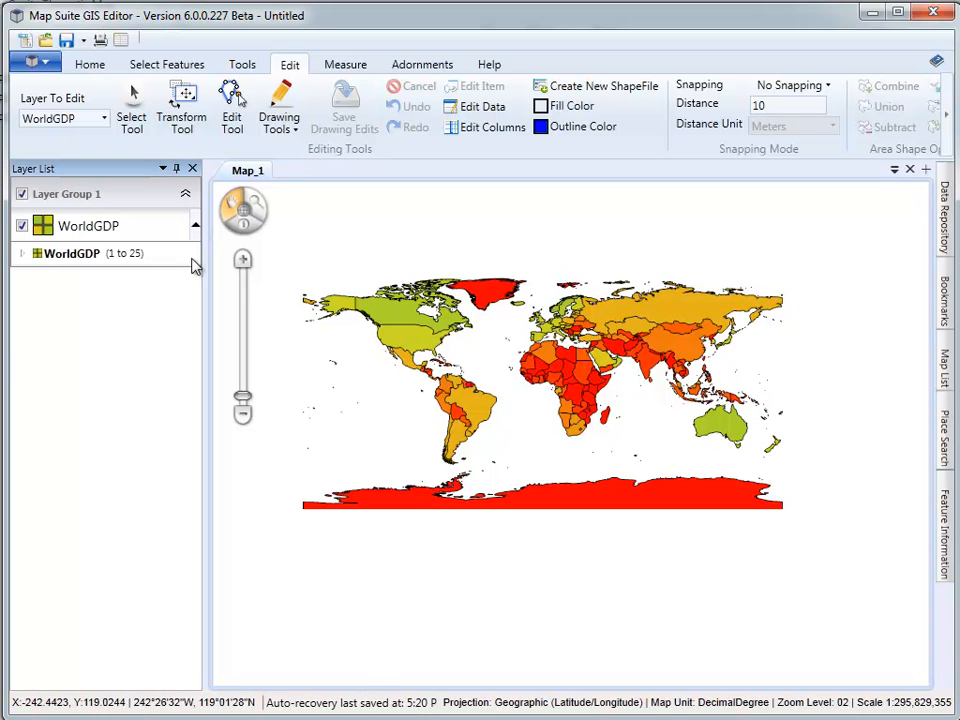
{"action": "left_click", "coordinate": [24, 254]}
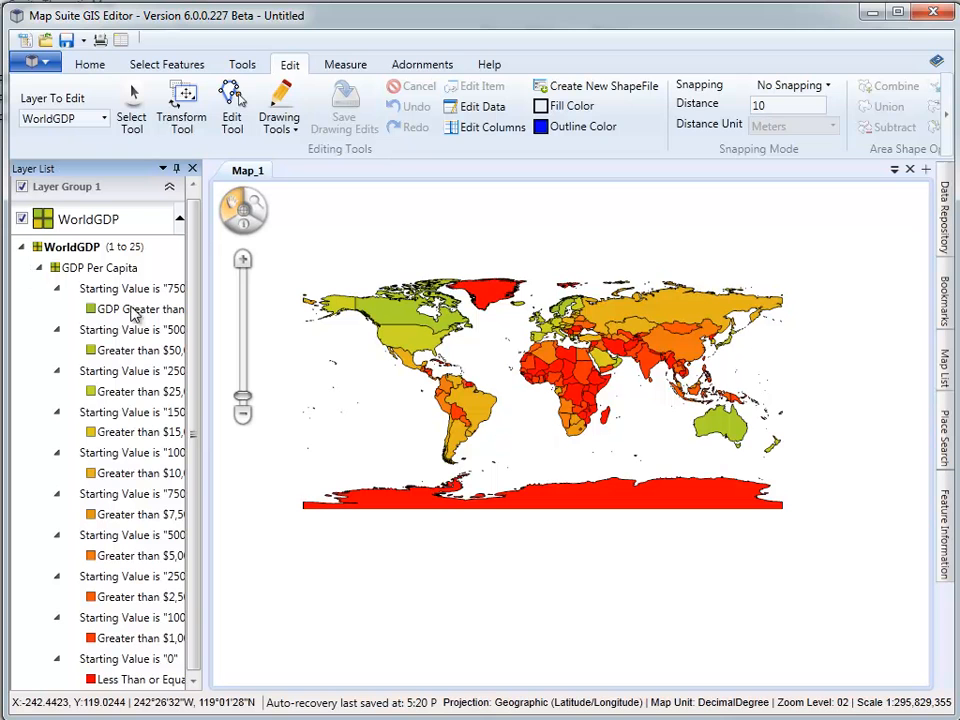
{"action": "left_click_drag", "start_coordinate": [204, 598], "coordinate": [275, 591]}
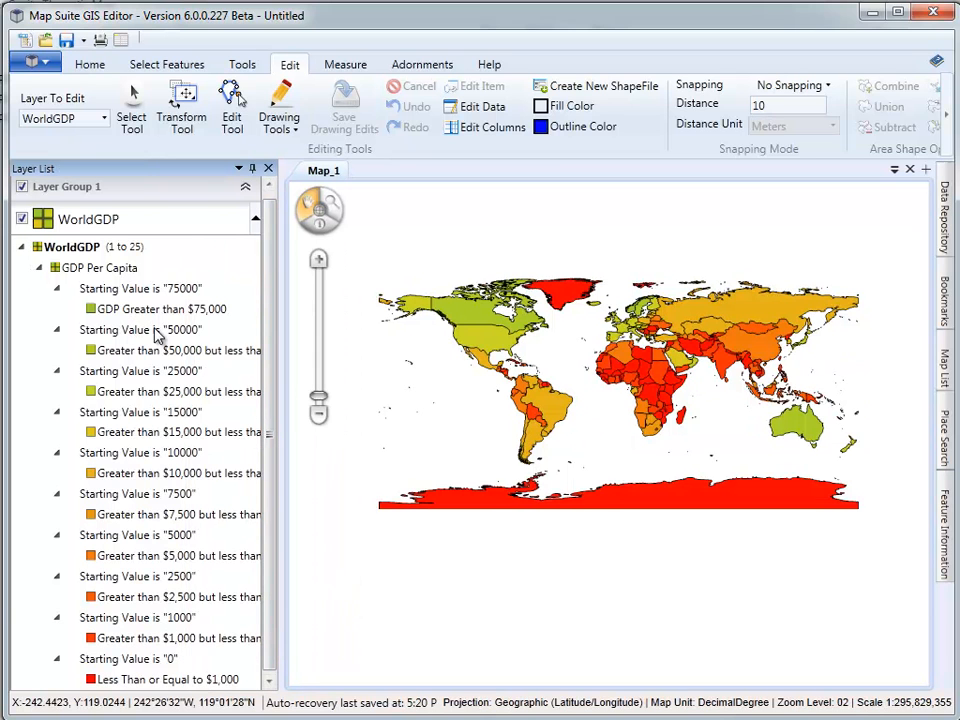
Open the 5000 class's area style from the layer list to view its properties, and close the Style Builder without editing
{"action": "double_click", "coordinate": [107, 558]}
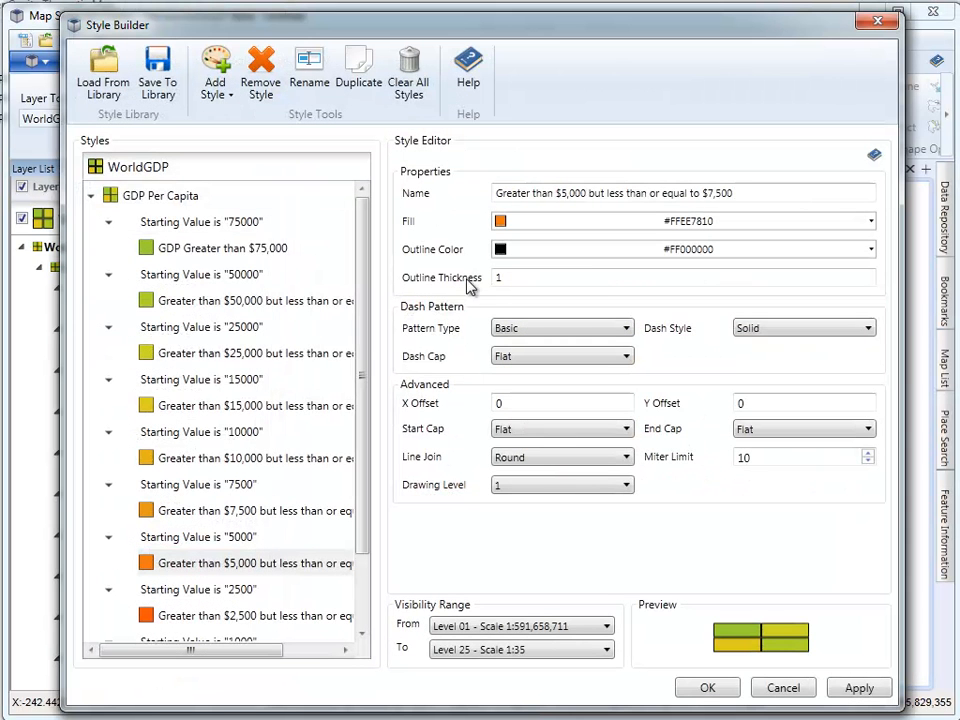
{"action": "left_click", "coordinate": [875, 26]}
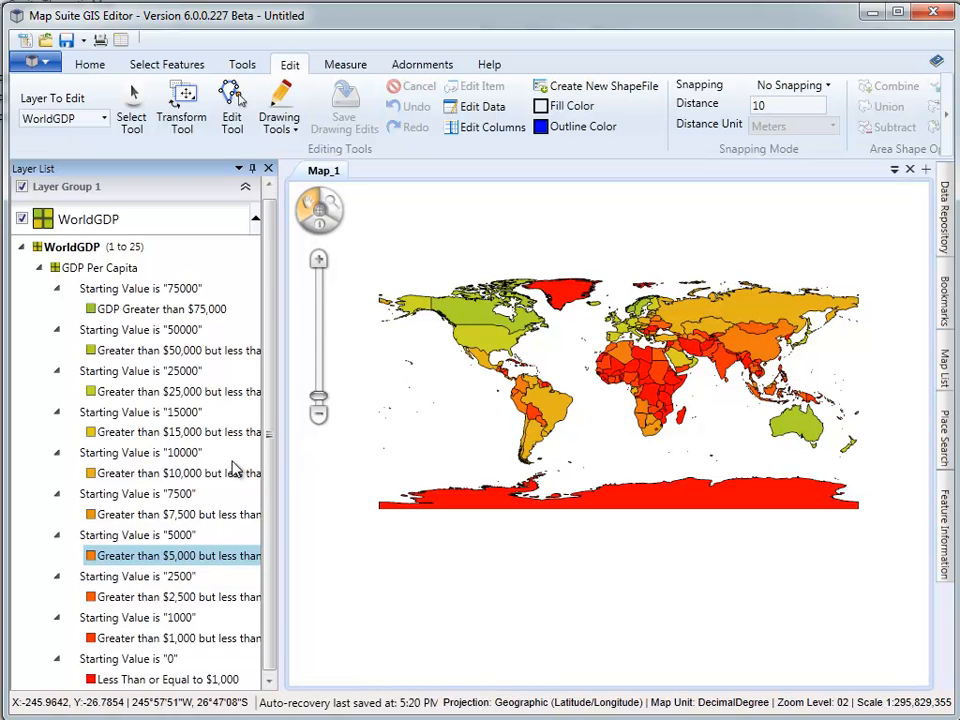
Narrow the layer list and zoom the map in one level around the Atlantic to examine the colored countries
{"action": "left_click_drag", "start_coordinate": [281, 396], "coordinate": [210, 393]}
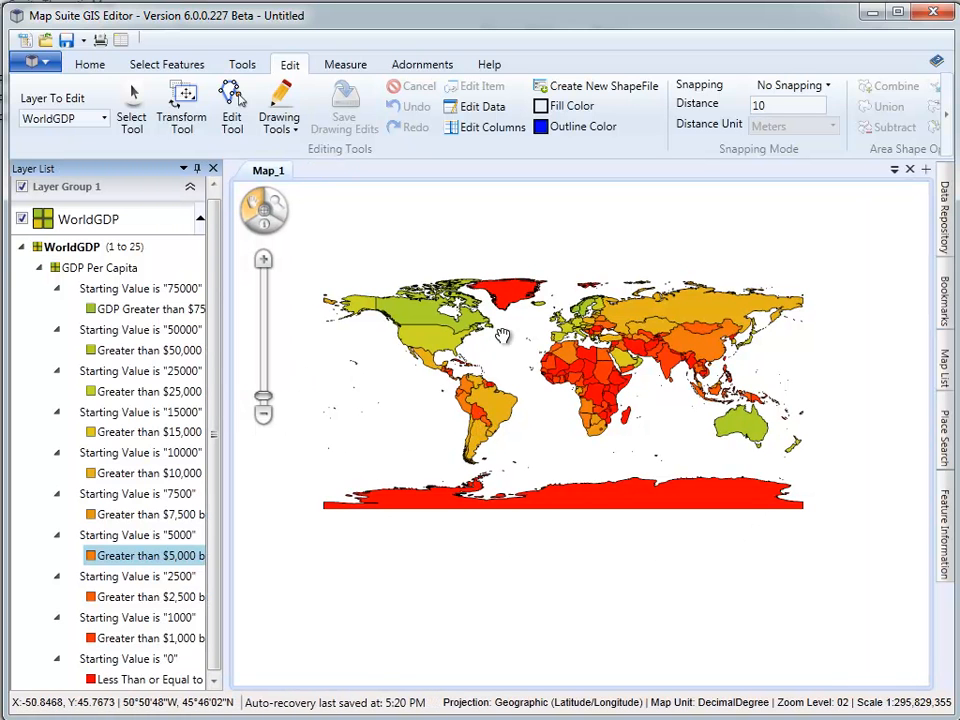
{"action": "left_click_drag", "start_coordinate": [504, 348], "coordinate": [508, 386]}
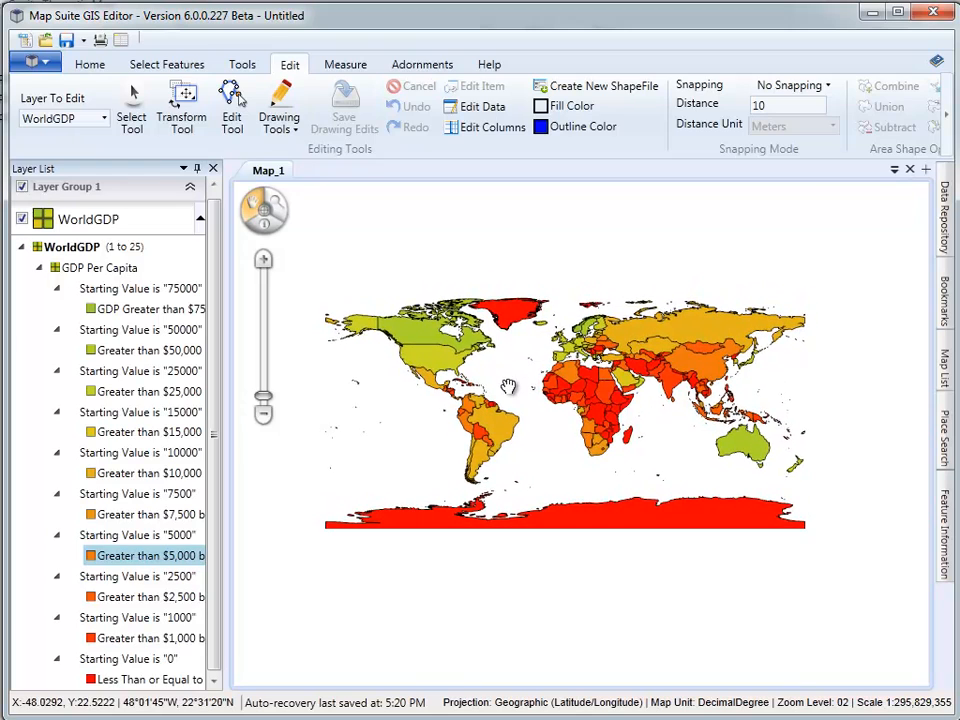
{"action": "scroll", "coordinate": [508, 386], "scroll_direction": "up", "scroll_amount": 1}
{"action": "left_click_drag", "start_coordinate": [588, 433], "coordinate": [587, 481]}
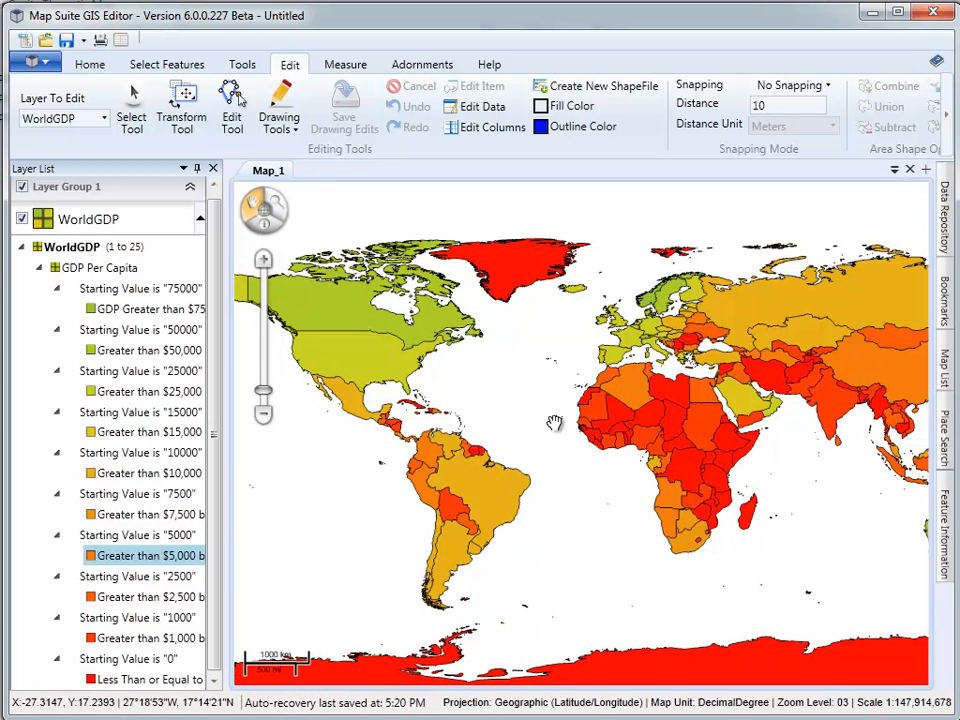
Set the map's background color to light blue and check the map around Africa and Antarctica against it
{"action": "mouse_move", "coordinate": [541, 390]}
{"action": "left_mouse_down"}
{"action": "mouse_move", "coordinate": [538, 377]}
{"action": "mouse_move", "coordinate": [542, 392]}
{"action": "left_mouse_up"}
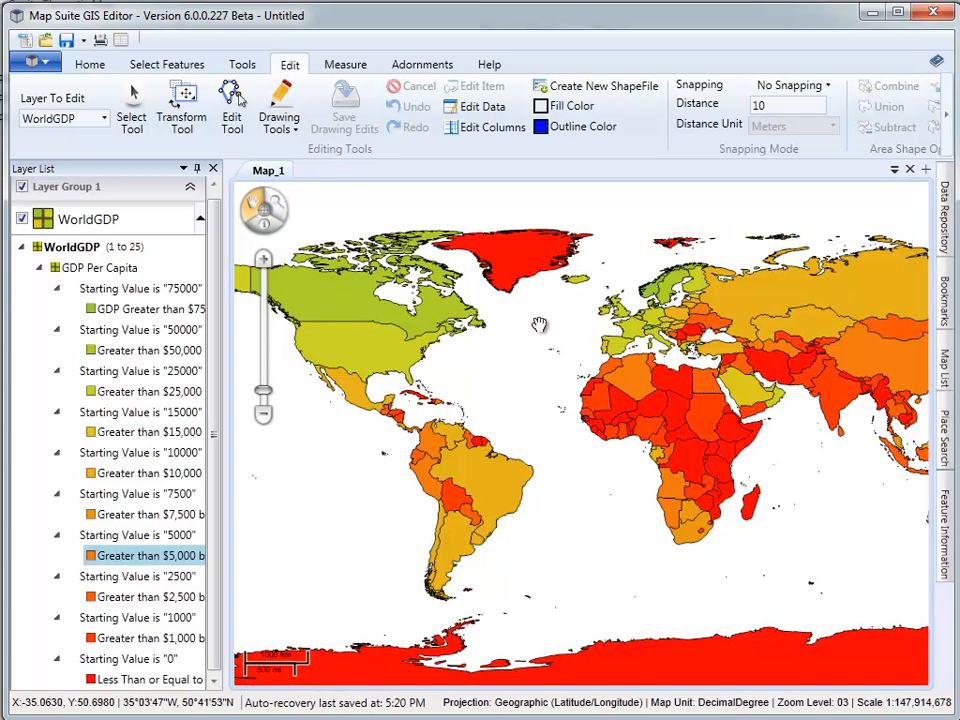
{"action": "left_click", "coordinate": [89, 64]}
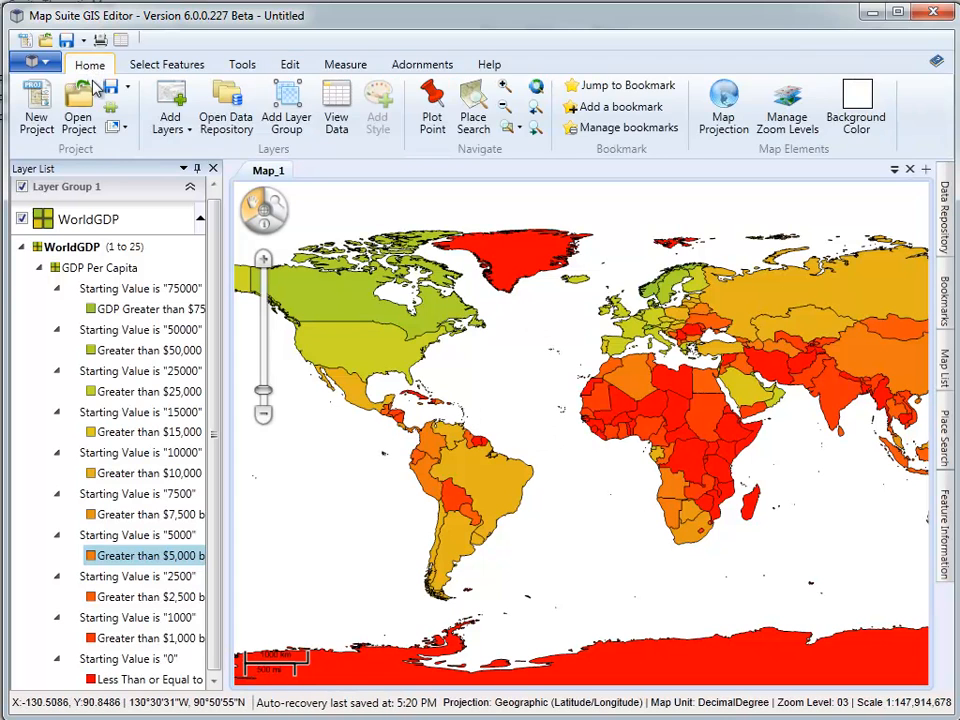
{"action": "left_click", "coordinate": [855, 120]}
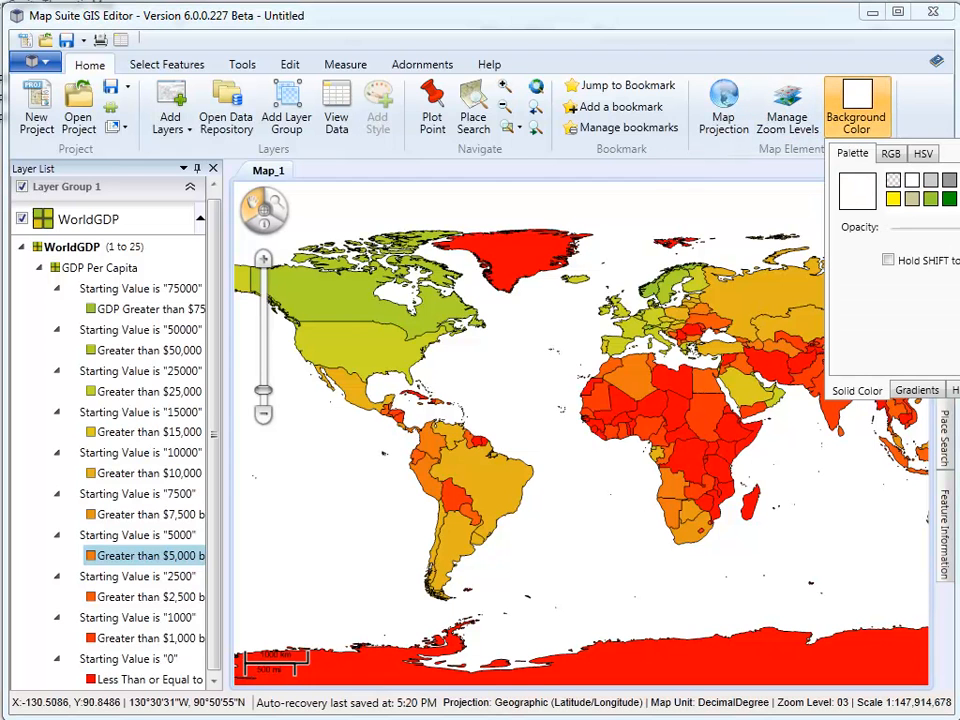
{"action": "left_click", "coordinate": [958, 198]}
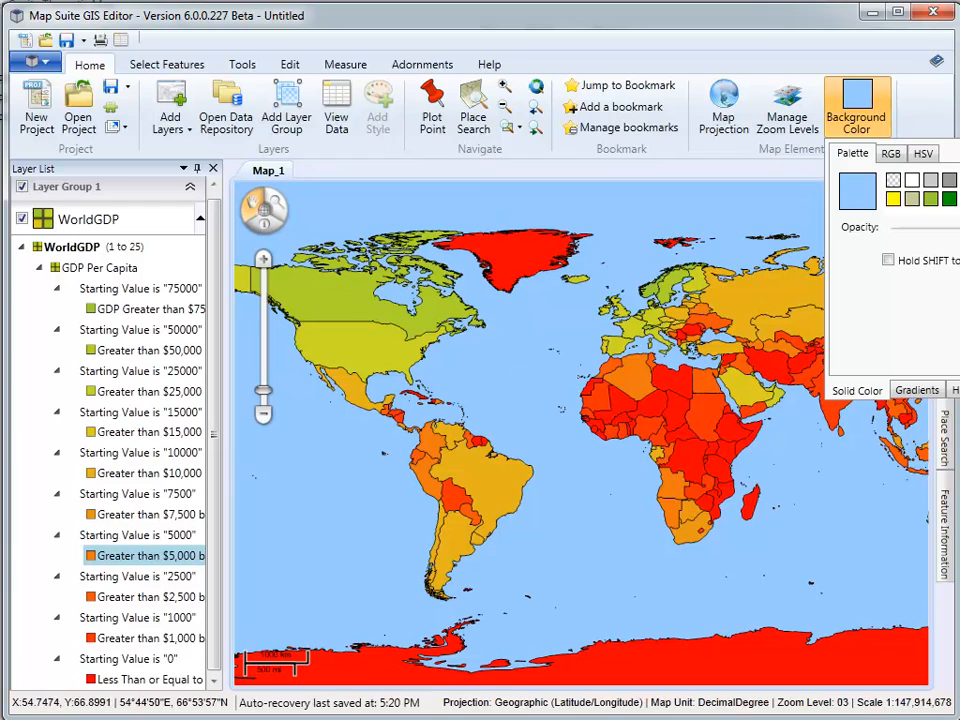
{"action": "left_click", "coordinate": [640, 333]}
{"action": "left_click_drag", "start_coordinate": [636, 392], "coordinate": [621, 414]}
{"action": "scroll", "coordinate": [621, 414], "scroll_direction": "up", "scroll_amount": 1}
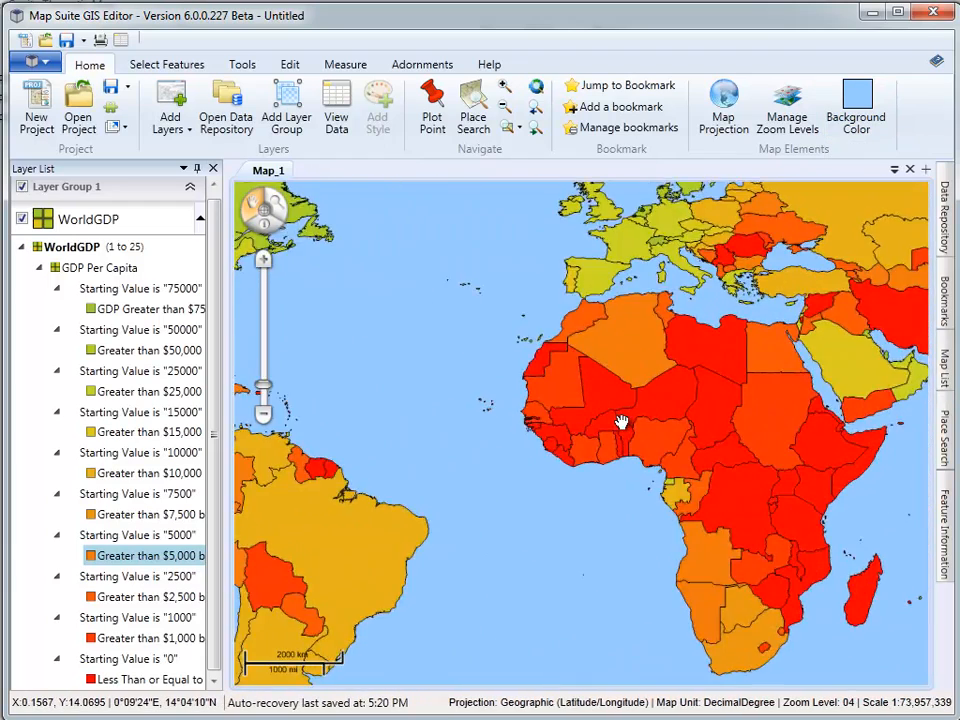
{"action": "scroll", "coordinate": [612, 415], "scroll_direction": "down", "scroll_amount": 1}
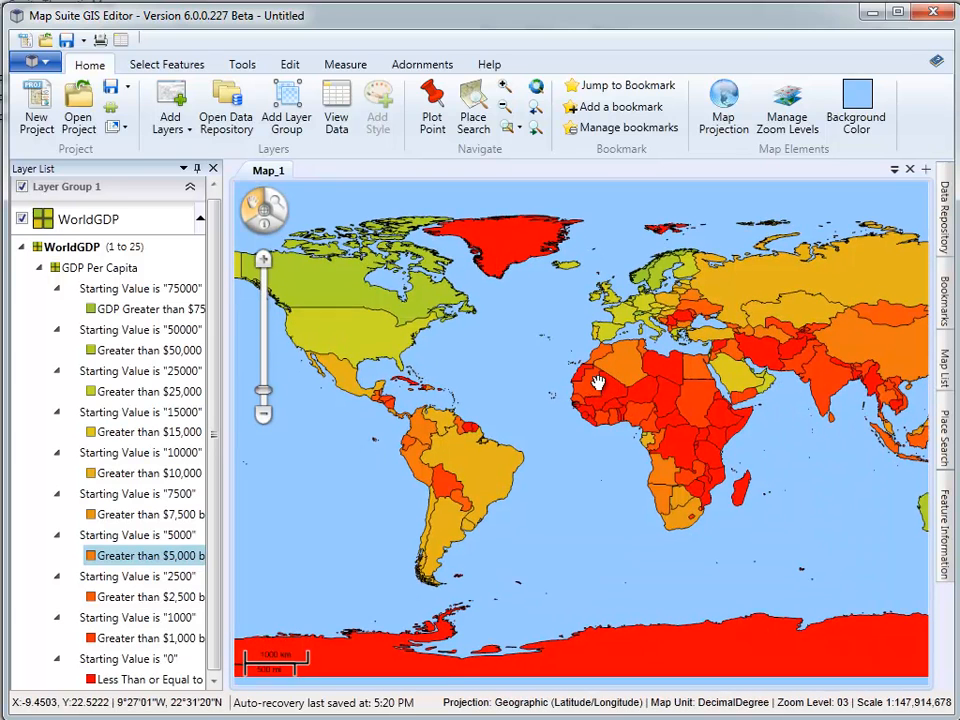
{"action": "left_click_drag", "start_coordinate": [634, 433], "coordinate": [570, 482]}
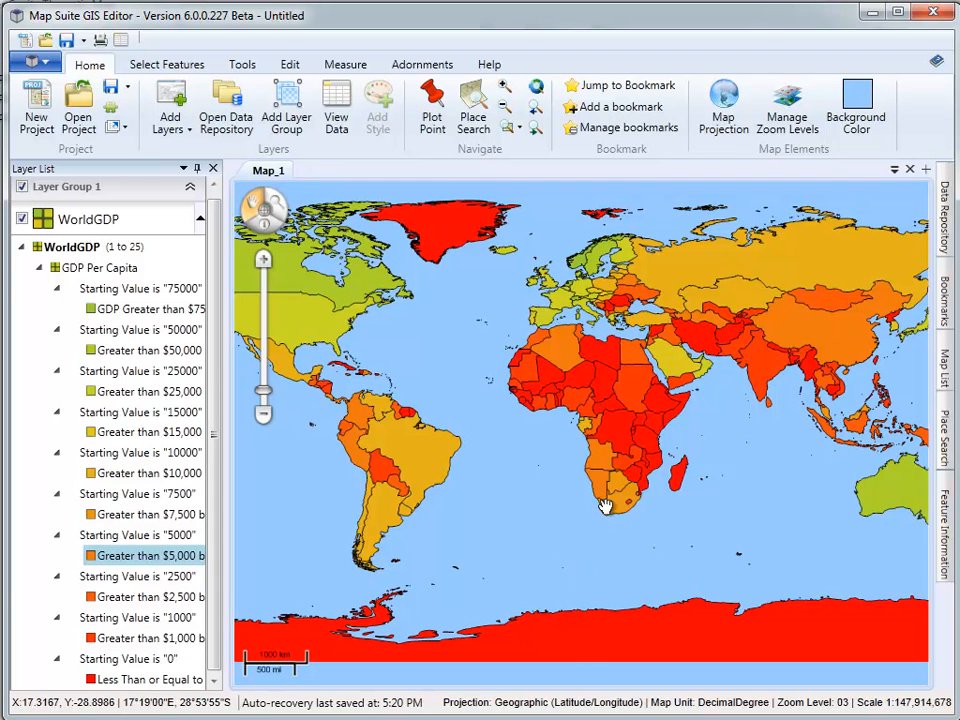
{"action": "left_click_drag", "start_coordinate": [593, 639], "coordinate": [551, 655]}
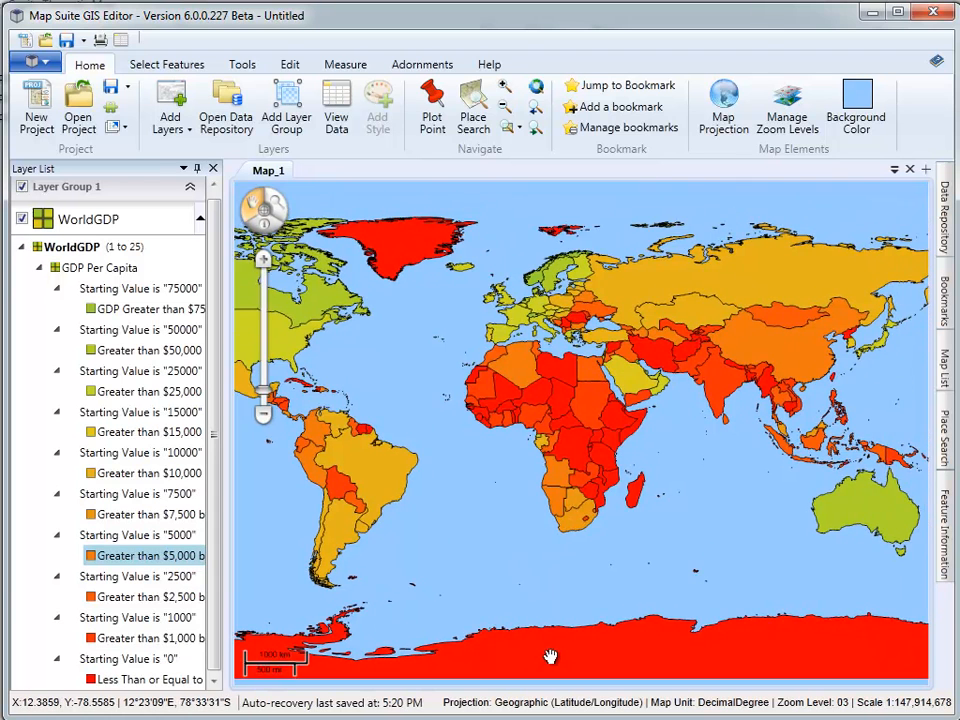
Collapse the GDP Per Capita classes in the layer list and view the commands available for the WorldGDP and GDP Per Capita styles
{"action": "left_click", "coordinate": [37, 269]}
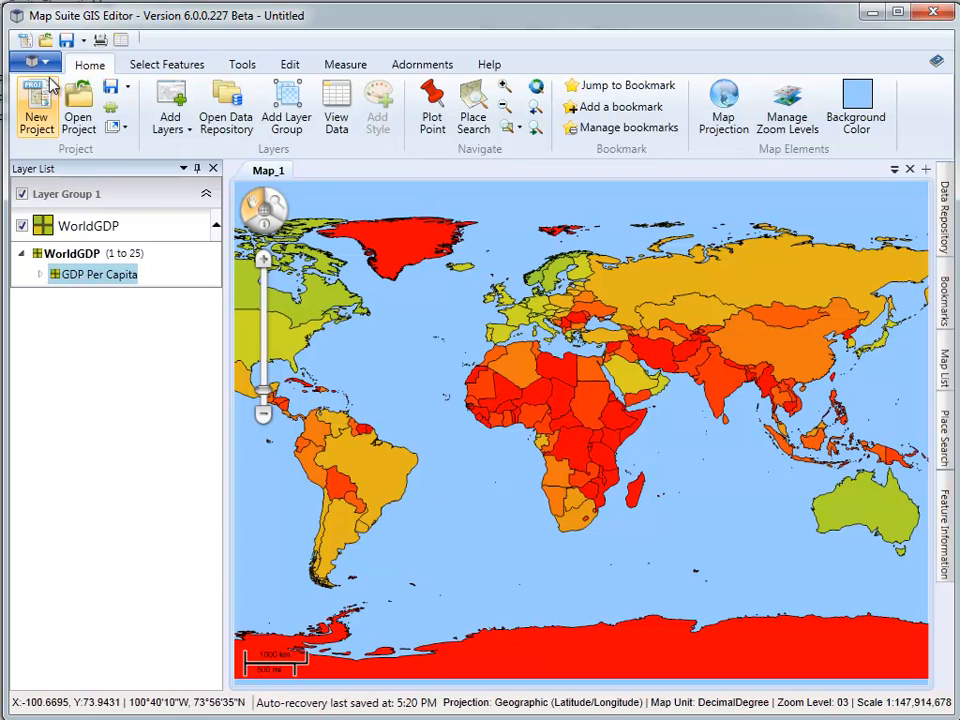
{"action": "right_click", "coordinate": [77, 256]}
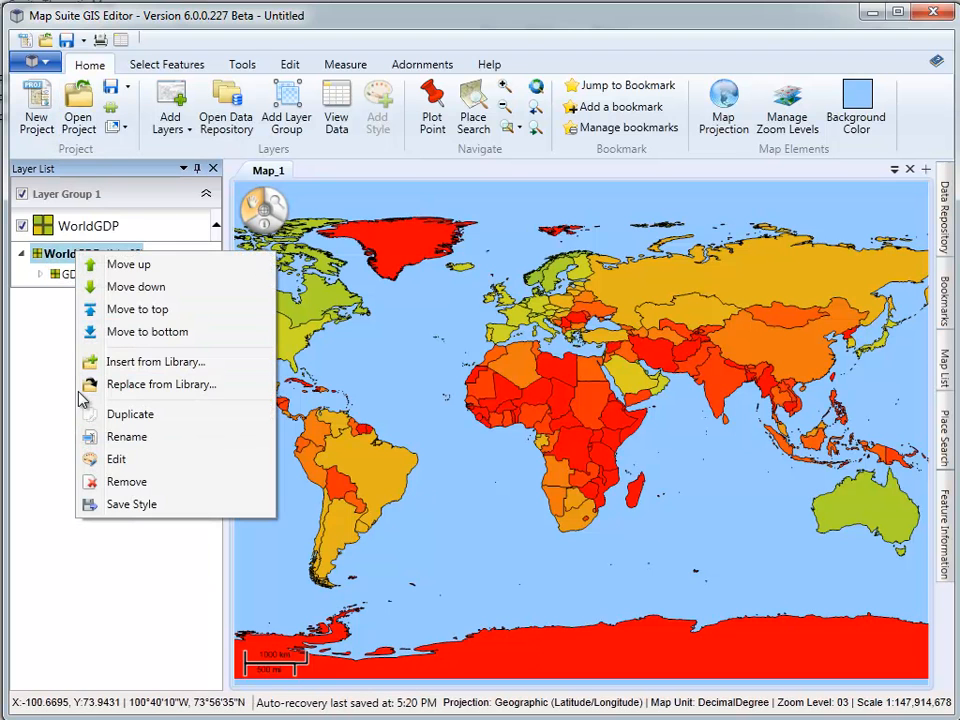
{"action": "right_click", "coordinate": [57, 277]}
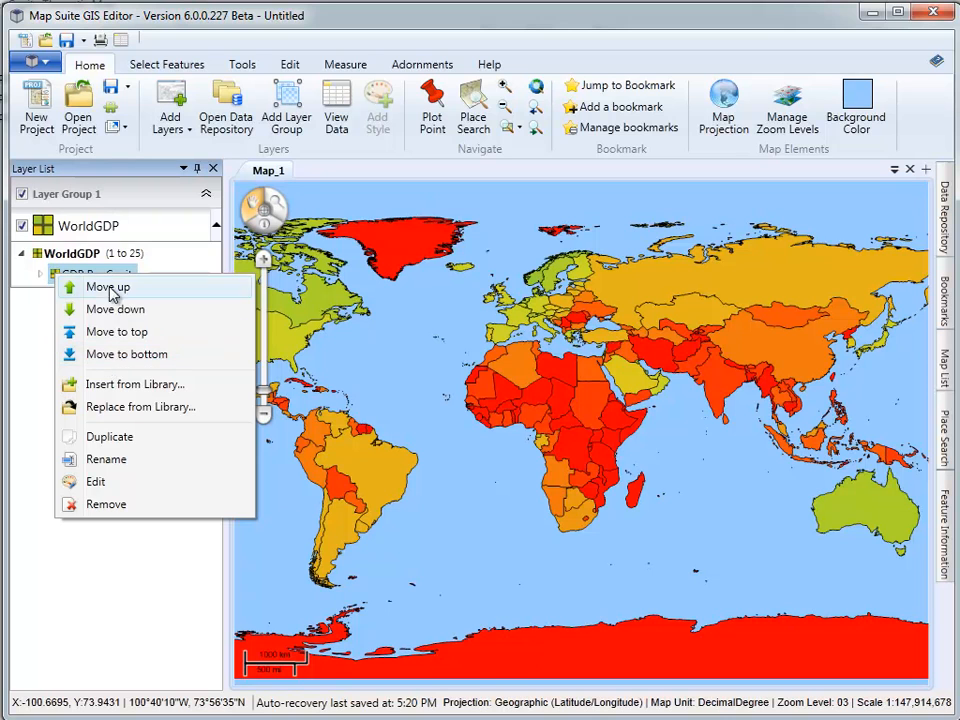
{"action": "left_click", "coordinate": [57, 259]}
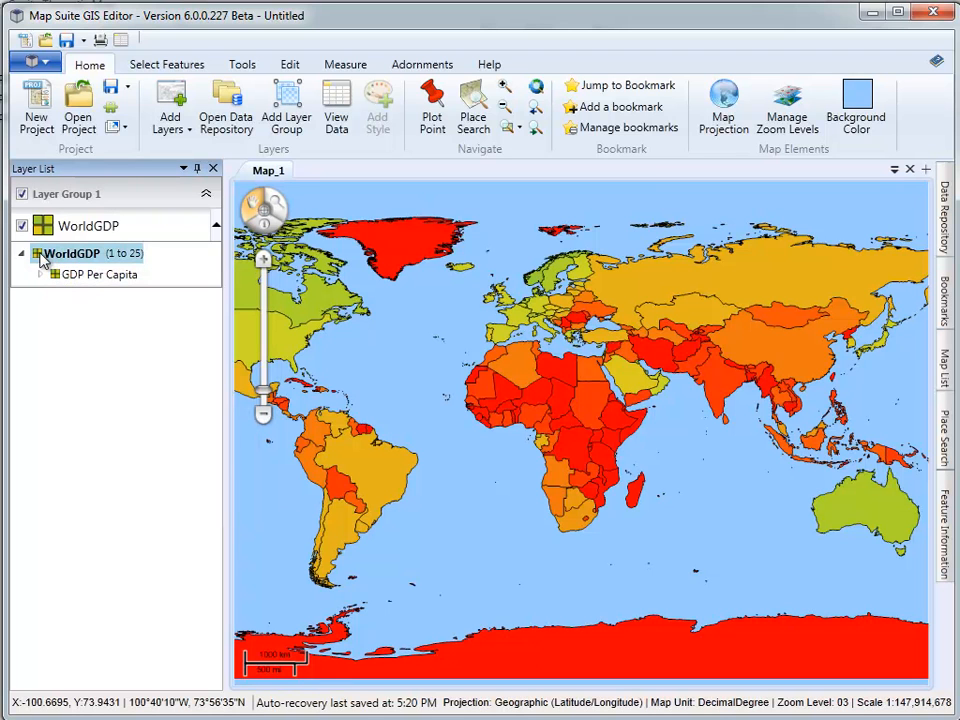
Open the WorldGDP style in the Style Builder and add a Filter Style above the GDP Per Capita style
{"action": "double_click", "coordinate": [40, 258]}
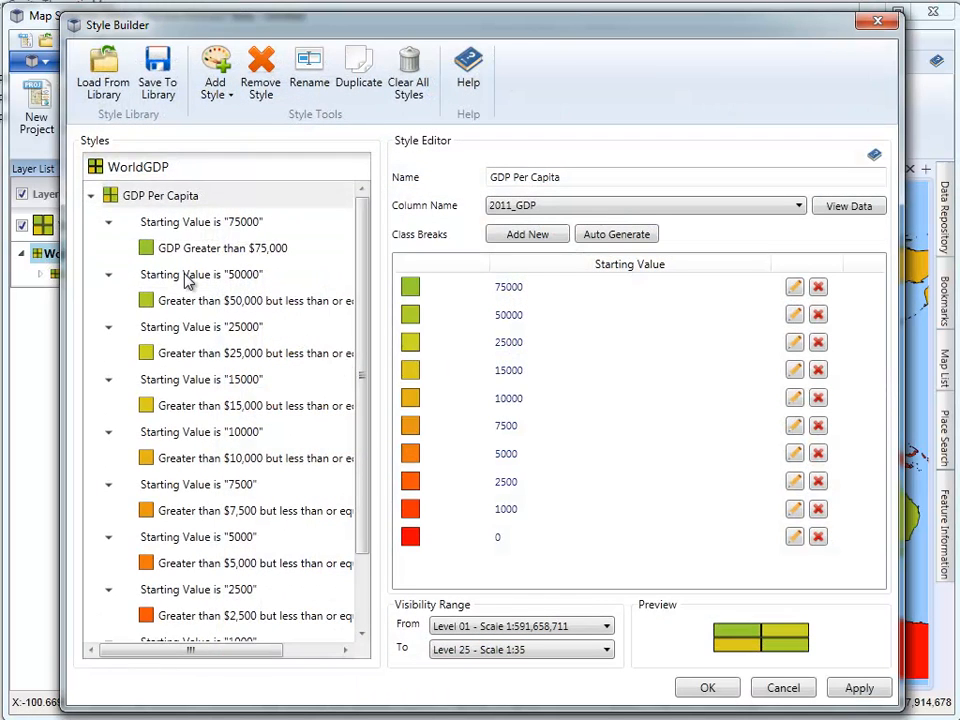
{"action": "left_click", "coordinate": [92, 197]}
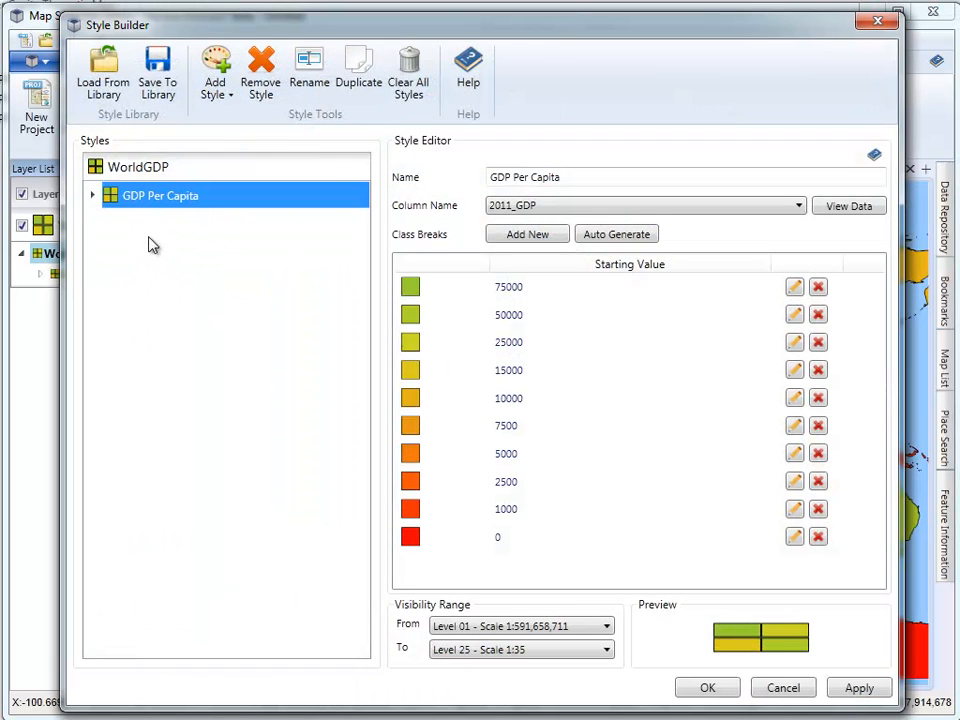
{"action": "left_click", "coordinate": [215, 88]}
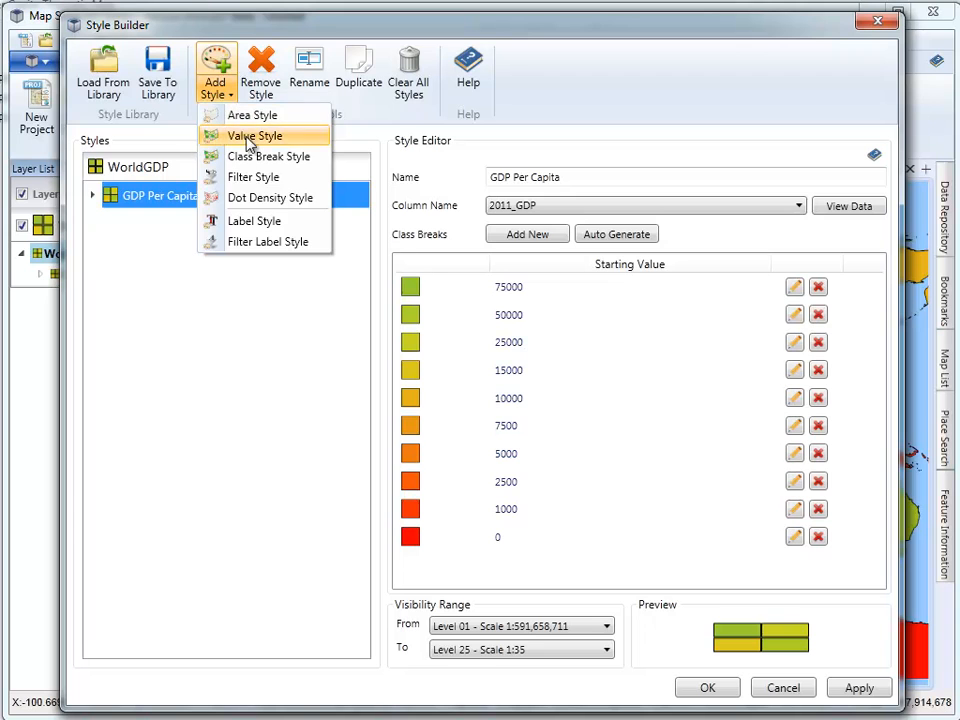
{"action": "left_click", "coordinate": [250, 177]}
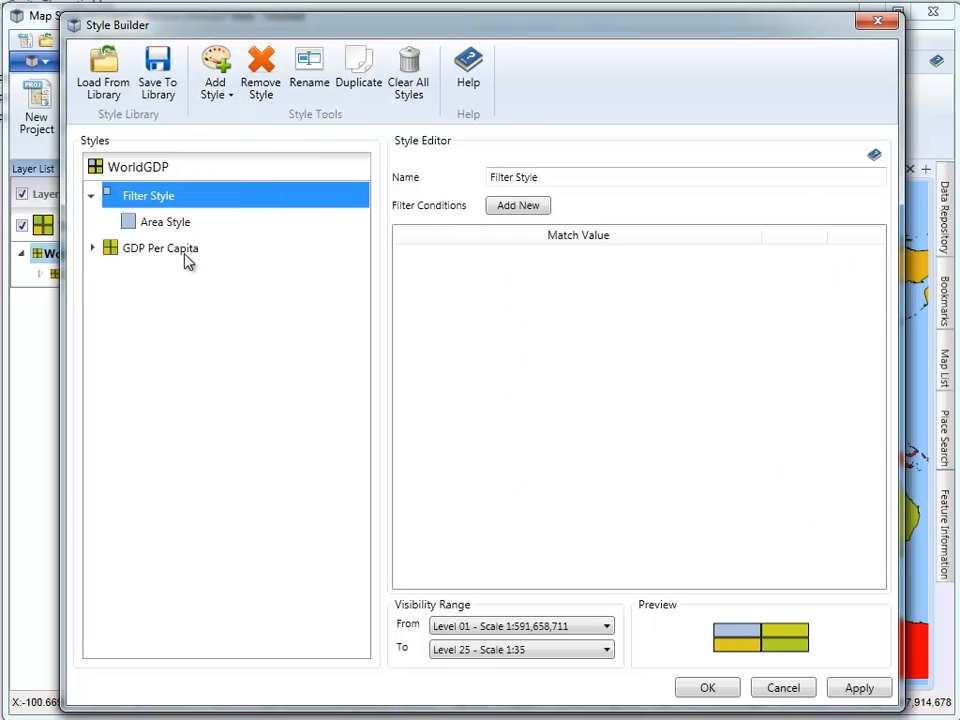
{"action": "mouse_move", "coordinate": [146, 198]}
{"action": "left_mouse_down"}
{"action": "mouse_move", "coordinate": [146, 253]}
{"action": "mouse_move", "coordinate": [133, 276]}
{"action": "mouse_move", "coordinate": [146, 193]}
{"action": "left_mouse_up"}
Fill the filter style's area style with gray #FF999999 and name it "No Data"
{"action": "left_click", "coordinate": [160, 224]}
{"action": "left_click", "coordinate": [867, 223]}
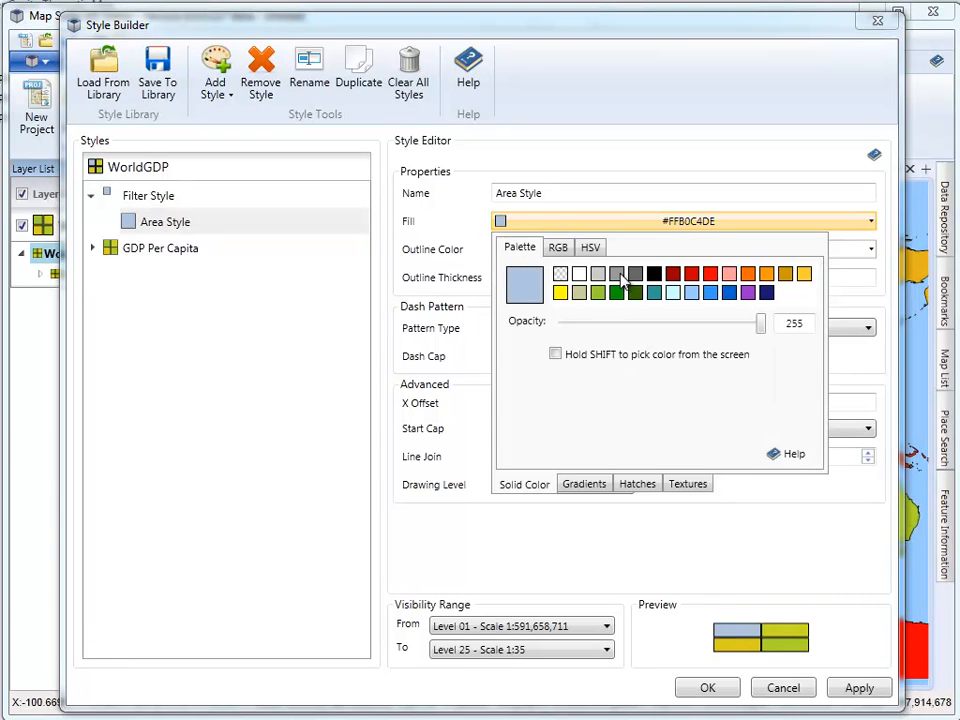
{"action": "left_click", "coordinate": [618, 274]}
{"action": "left_click_drag", "start_coordinate": [541, 193], "coordinate": [508, 189]}
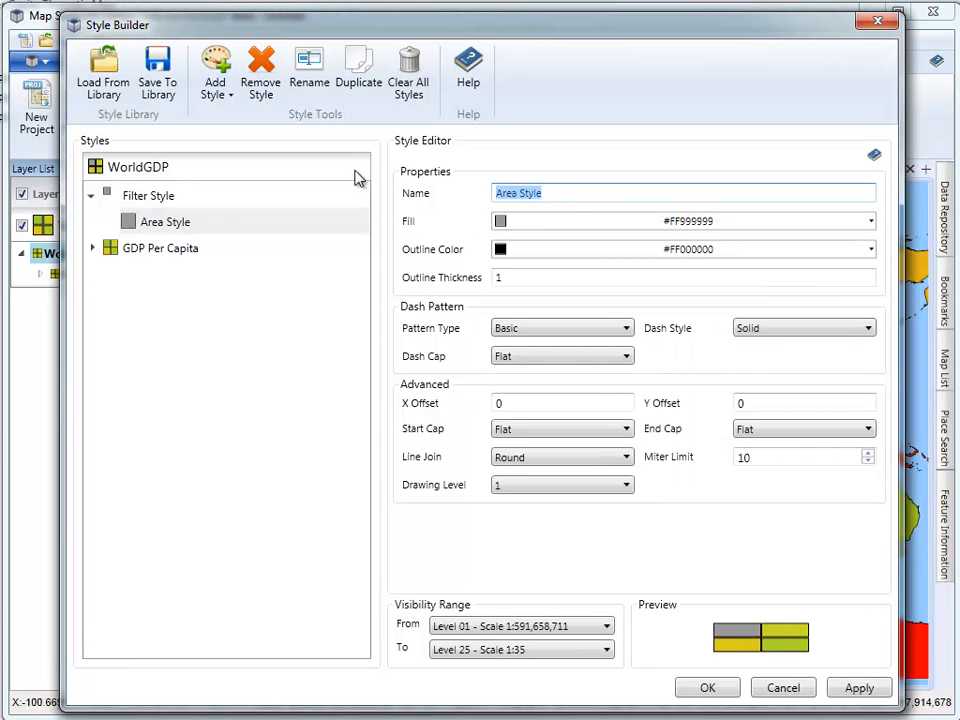
{"action": "type", "text": "No Data"}
Add a condition to the filter style that matches the 2011_GDP column equal to 0
{"action": "left_click", "coordinate": [160, 197]}
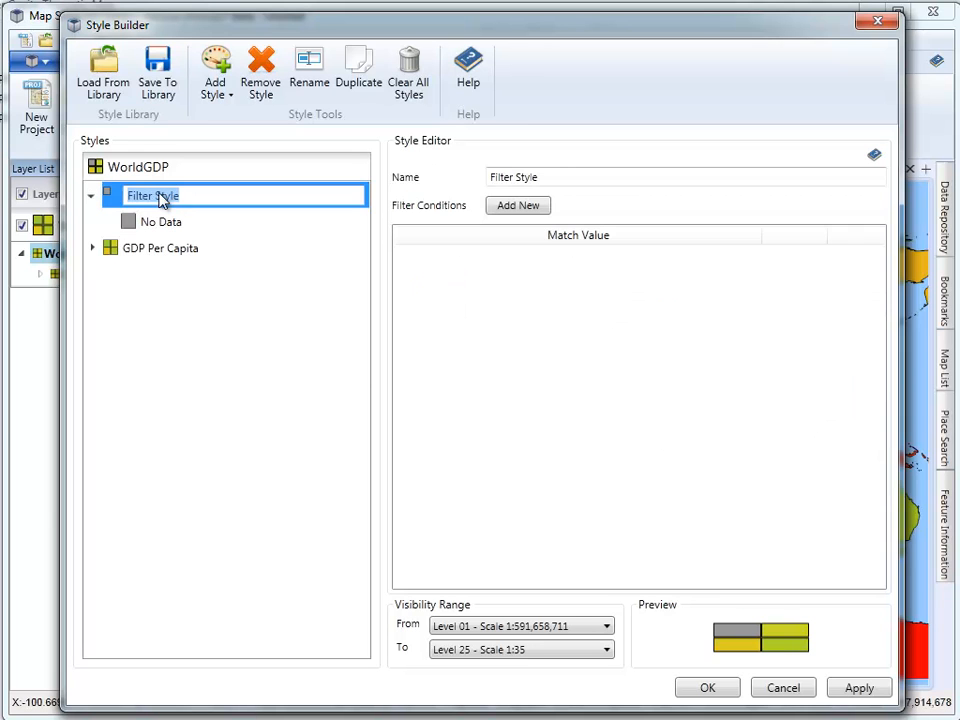
{"action": "left_click", "coordinate": [294, 251]}
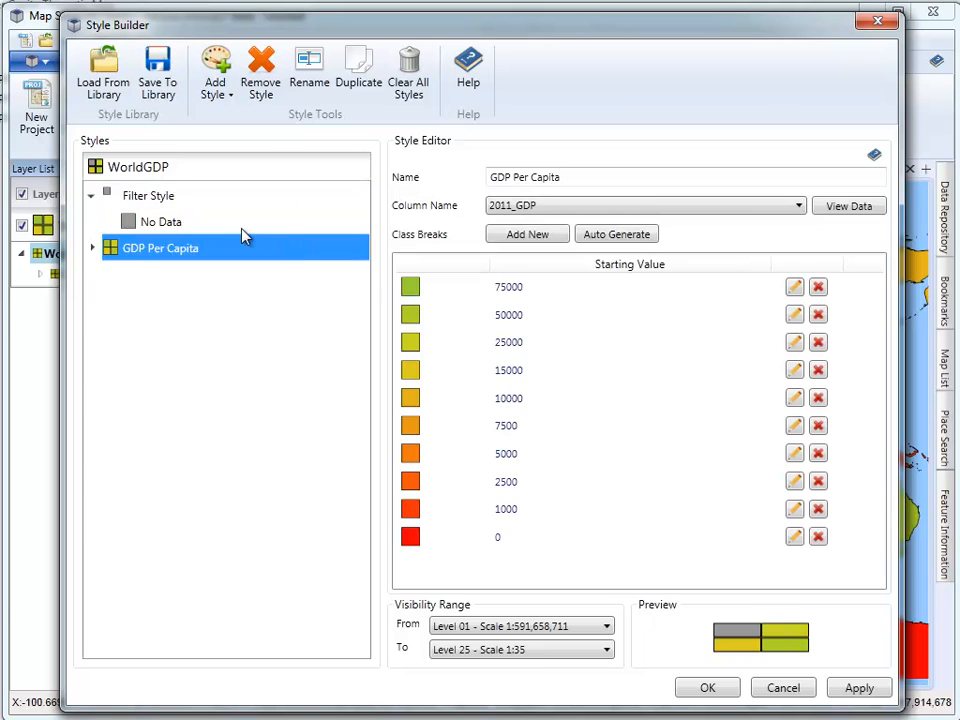
{"action": "left_click", "coordinate": [167, 200]}
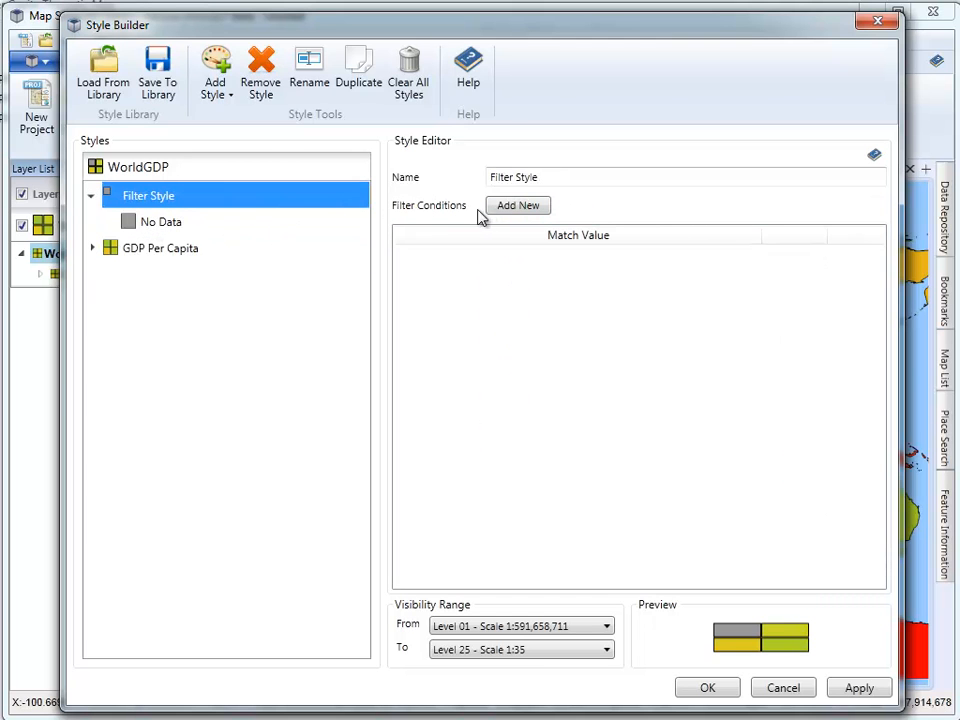
{"action": "left_click", "coordinate": [516, 204]}
{"action": "left_click", "coordinate": [484, 338]}
{"action": "left_click", "coordinate": [452, 554]}
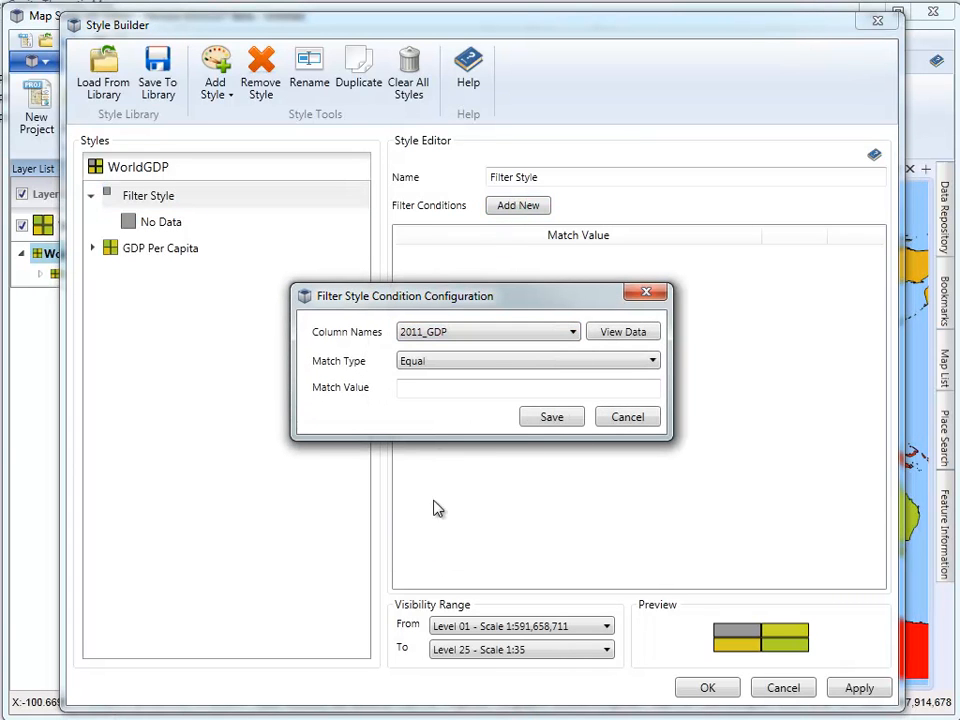
{"action": "left_click", "coordinate": [430, 392]}
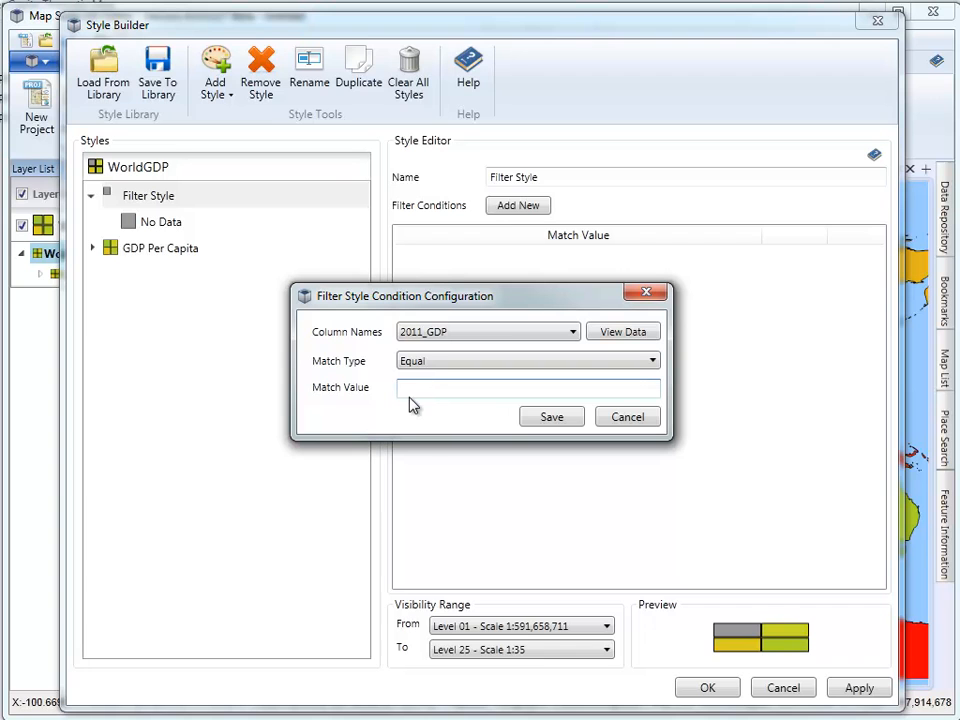
{"action": "left_click", "coordinate": [548, 417]}
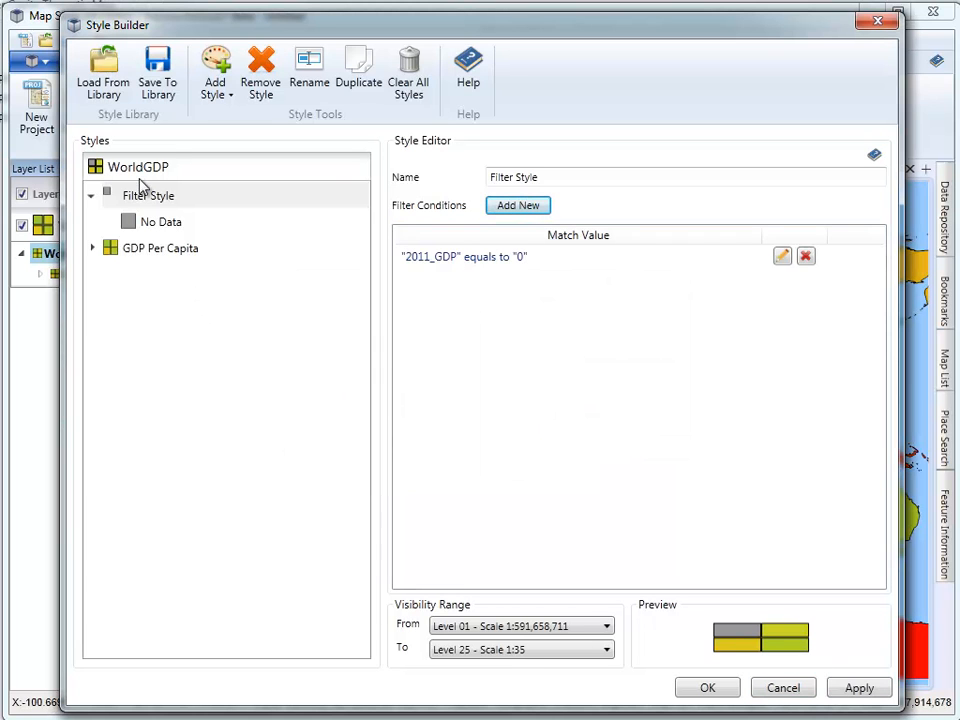
Name the filter style "No Data", apply the styles to the layer and close the Style Builder
{"action": "left_click_drag", "start_coordinate": [557, 179], "coordinate": [340, 194]}
{"action": "type", "text": "No Data"}
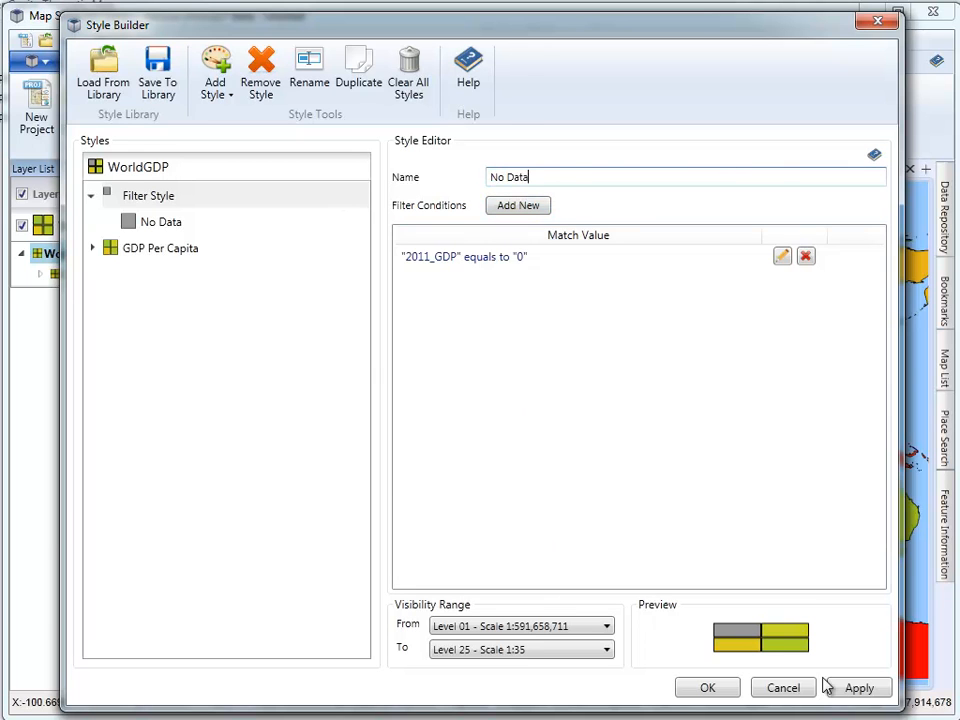
{"action": "left_click", "coordinate": [857, 688]}
{"action": "left_click", "coordinate": [709, 688]}
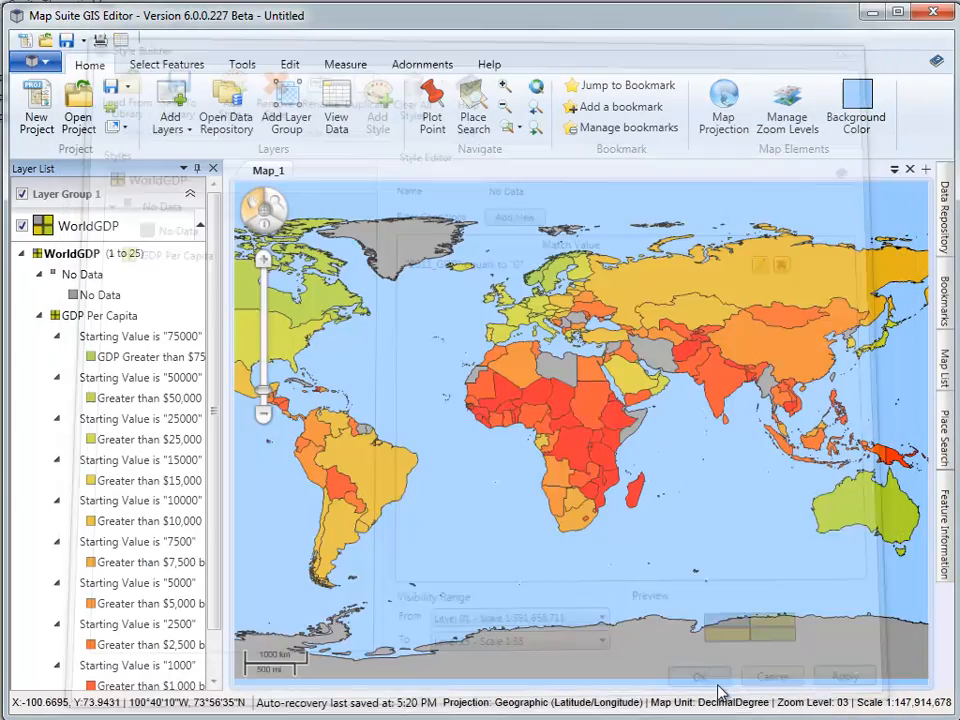
Examine the areas covered by the No Data style across the world map, including Greenland, Africa and Antarctica
{"action": "left_click_drag", "start_coordinate": [549, 446], "coordinate": [579, 433]}
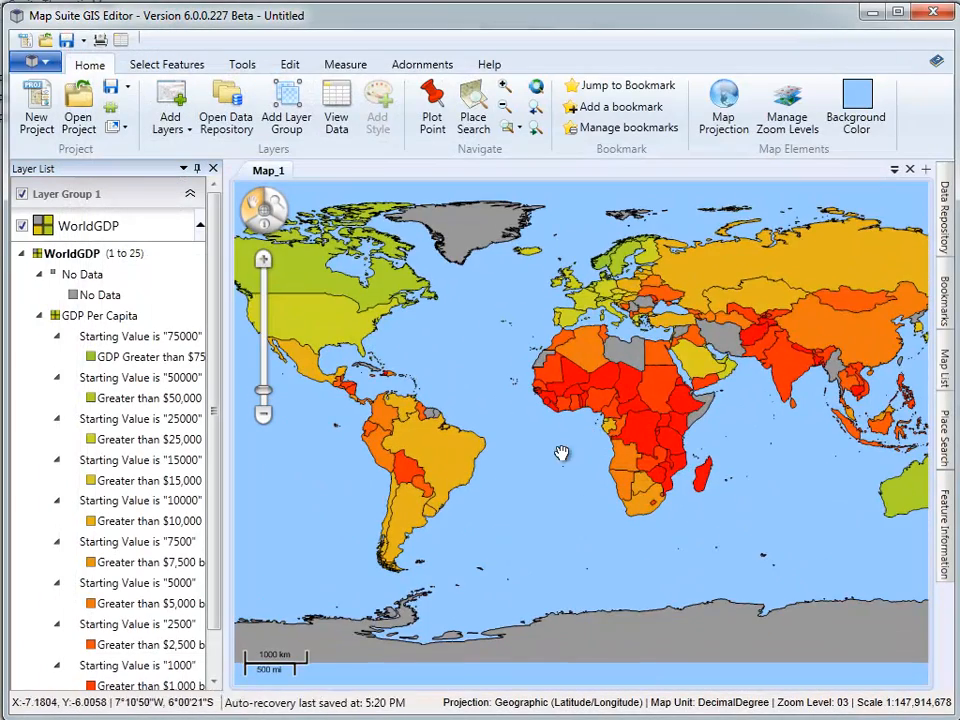
{"action": "mouse_move", "coordinate": [534, 503]}
{"action": "left_mouse_down"}
{"action": "mouse_move", "coordinate": [540, 516]}
{"action": "mouse_move", "coordinate": [539, 500]}
{"action": "left_mouse_up"}
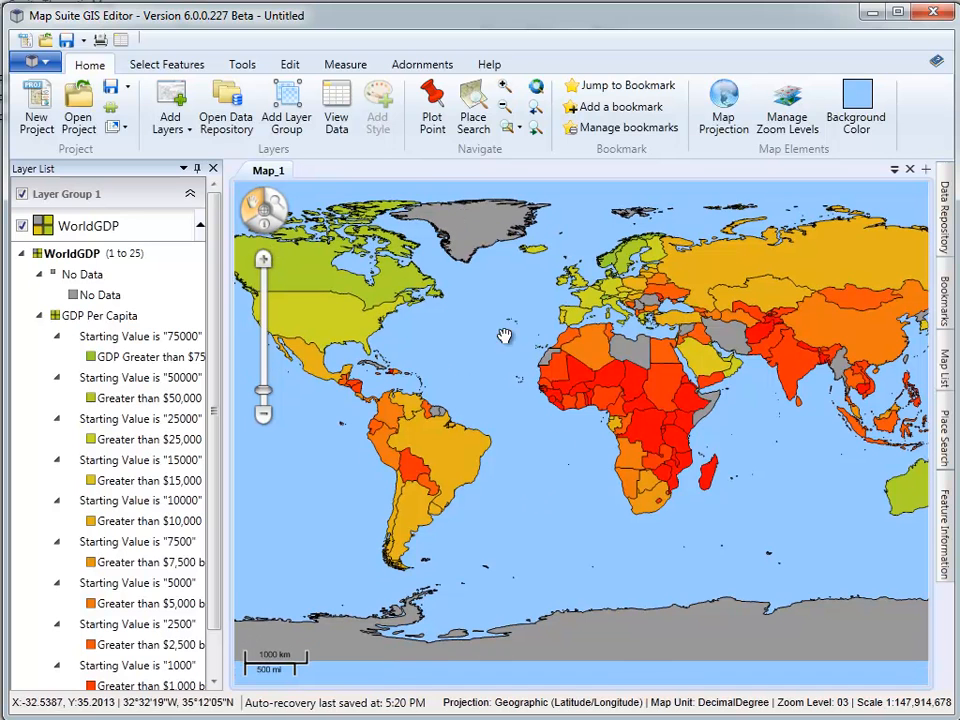
{"action": "left_click_drag", "start_coordinate": [569, 634], "coordinate": [551, 652]}
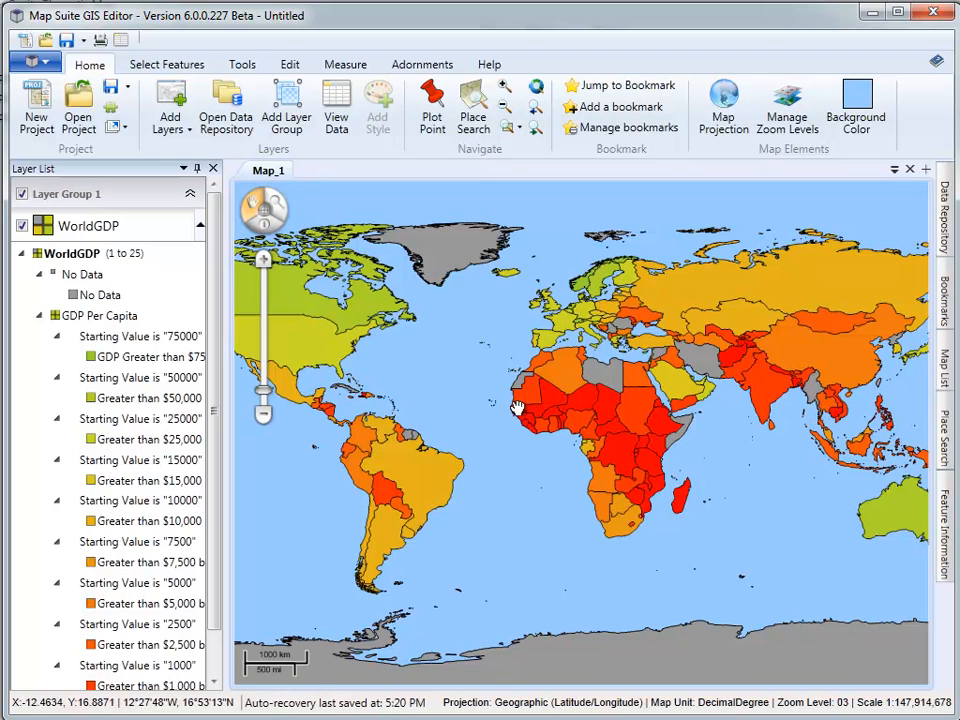
{"action": "left_click_drag", "start_coordinate": [799, 448], "coordinate": [796, 450]}
{"action": "left_click_drag", "start_coordinate": [489, 420], "coordinate": [511, 416]}
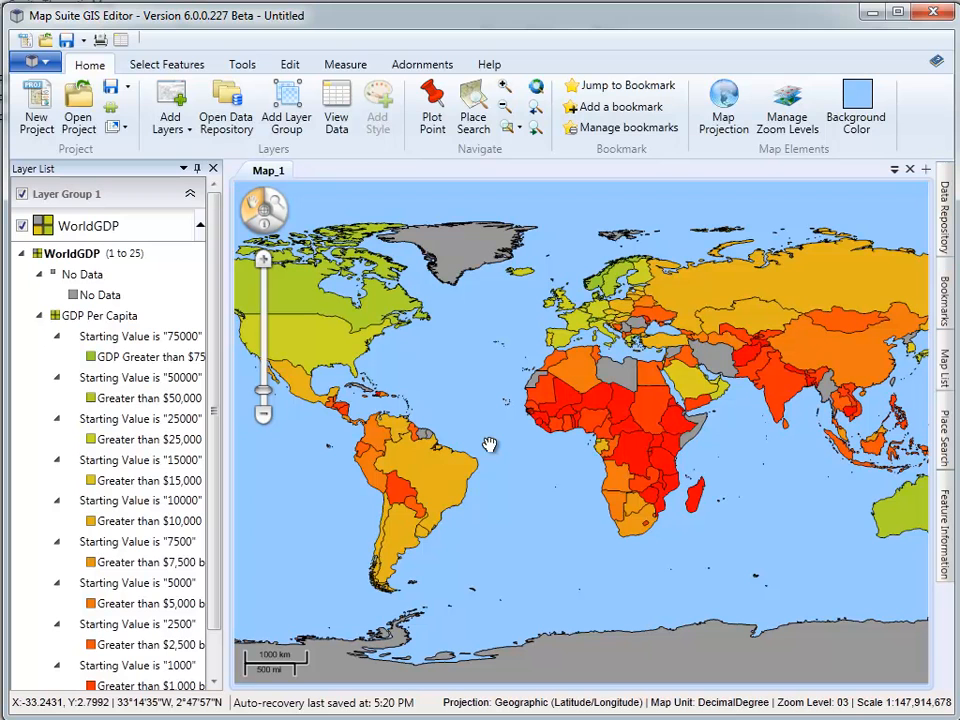
{"action": "left_click_drag", "start_coordinate": [491, 446], "coordinate": [517, 435]}
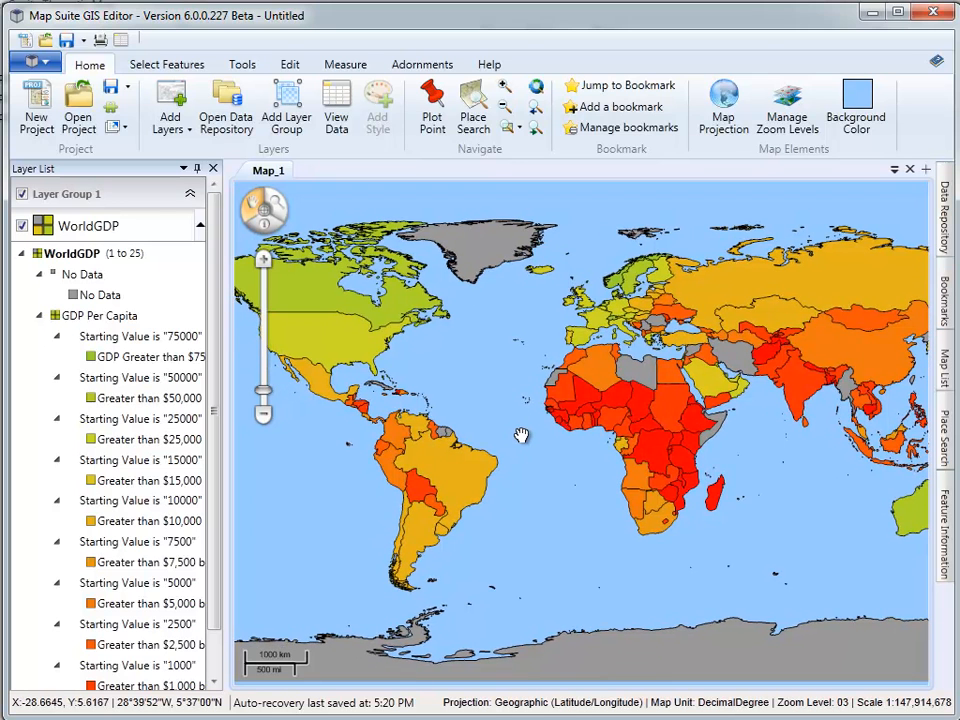
Collapse the GDP Per Capita classes in the layer list and review the finished map around the Atlantic
{"action": "left_click", "coordinate": [40, 317]}
{"action": "left_click", "coordinate": [42, 320]}
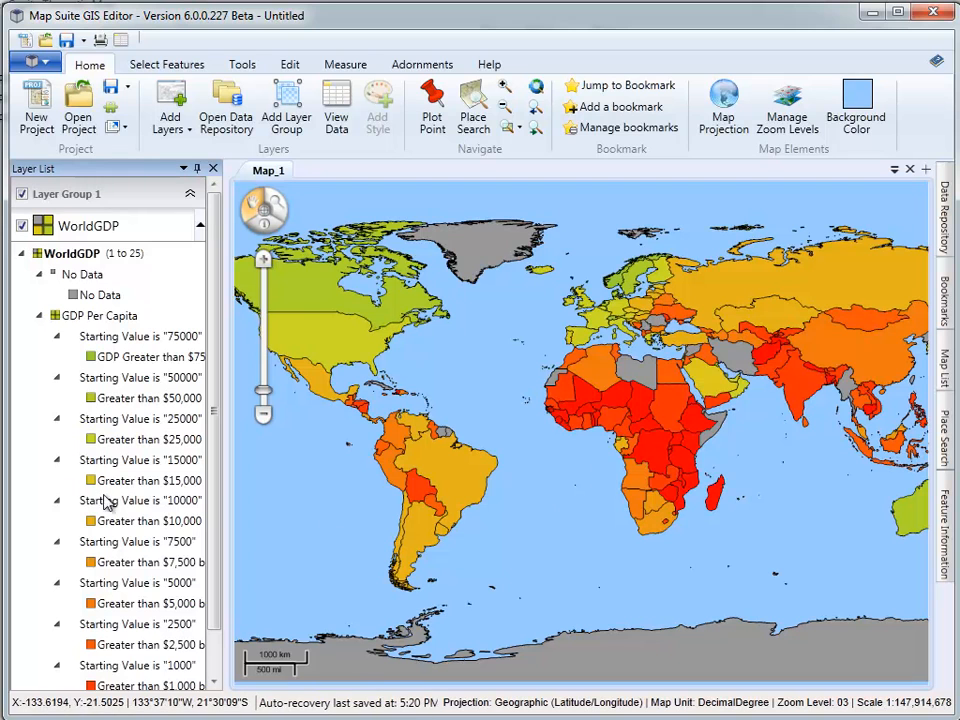
{"action": "left_click", "coordinate": [39, 316]}
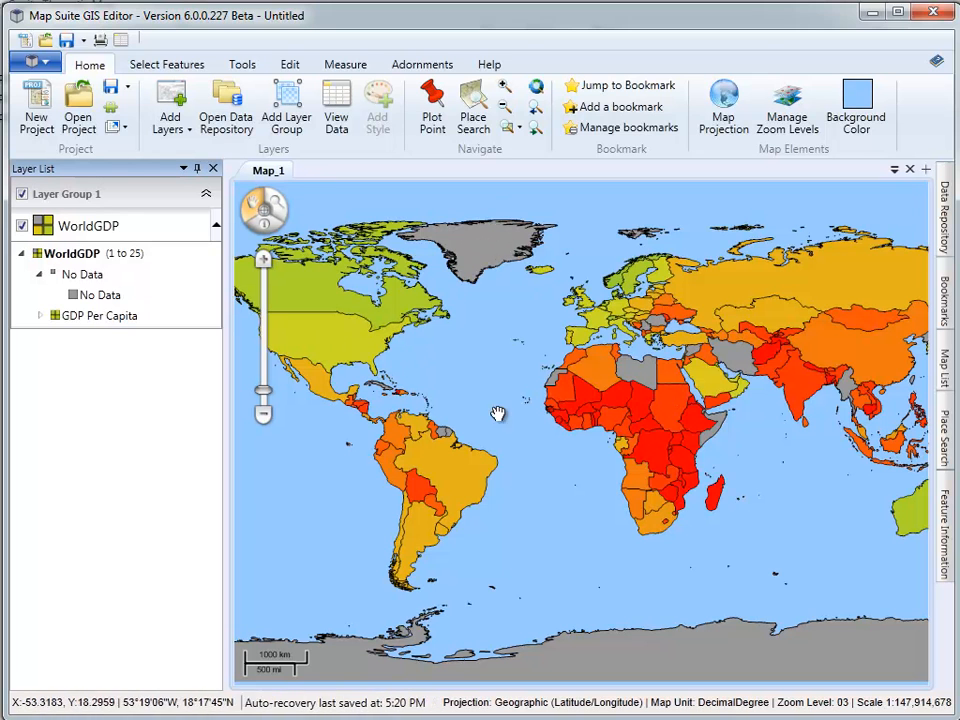
{"action": "mouse_move", "coordinate": [624, 426]}
{"action": "left_mouse_down"}
{"action": "mouse_move", "coordinate": [639, 433]}
{"action": "mouse_move", "coordinate": [637, 424]}
{"action": "left_mouse_up"}
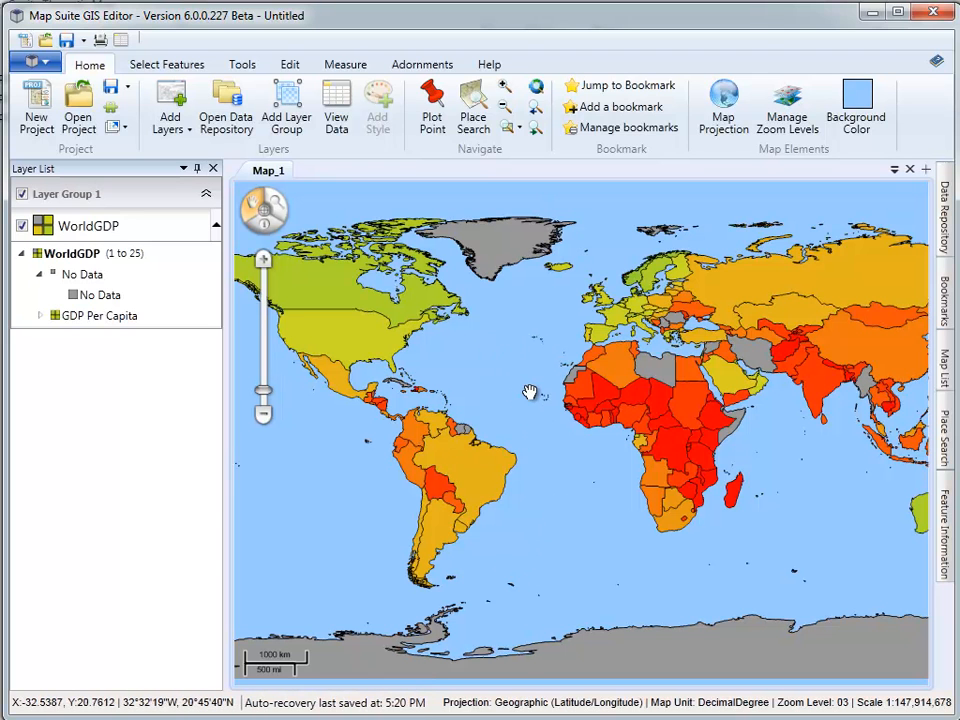
{"action": "left_click_drag", "start_coordinate": [531, 393], "coordinate": [551, 398]}
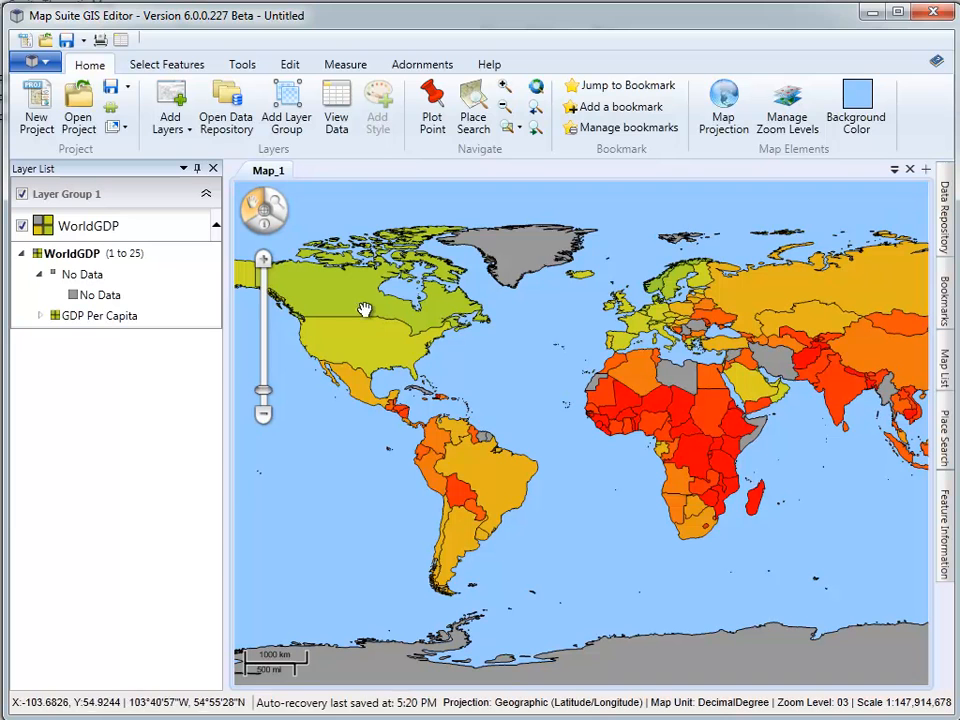
{"action": "left_click_drag", "start_coordinate": [570, 467], "coordinate": [548, 473]}
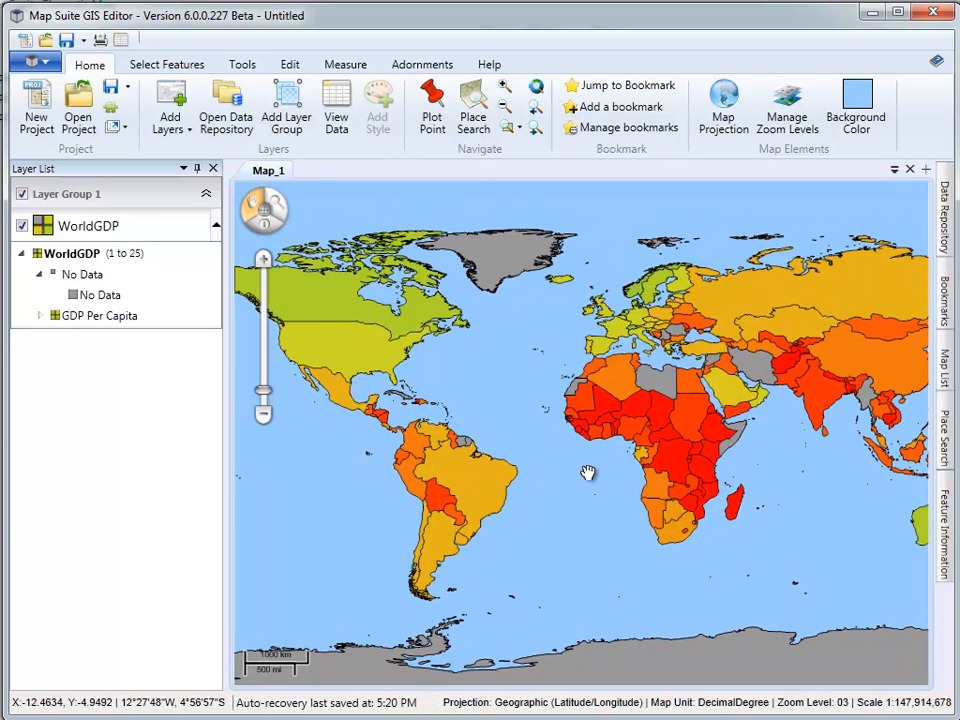